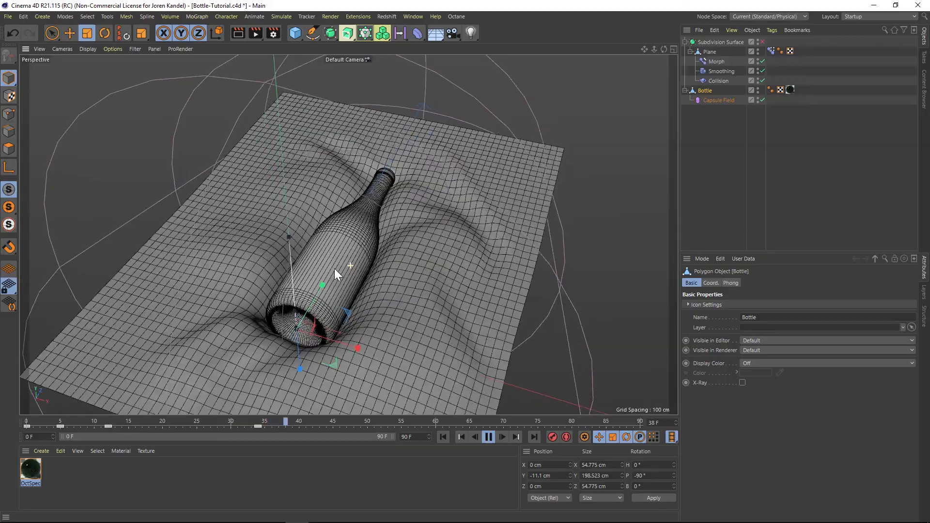
Stop the playback of the finished bottle scene and switch to the Untitled 4 document.
alt+drag(334, 269, 328, 252)
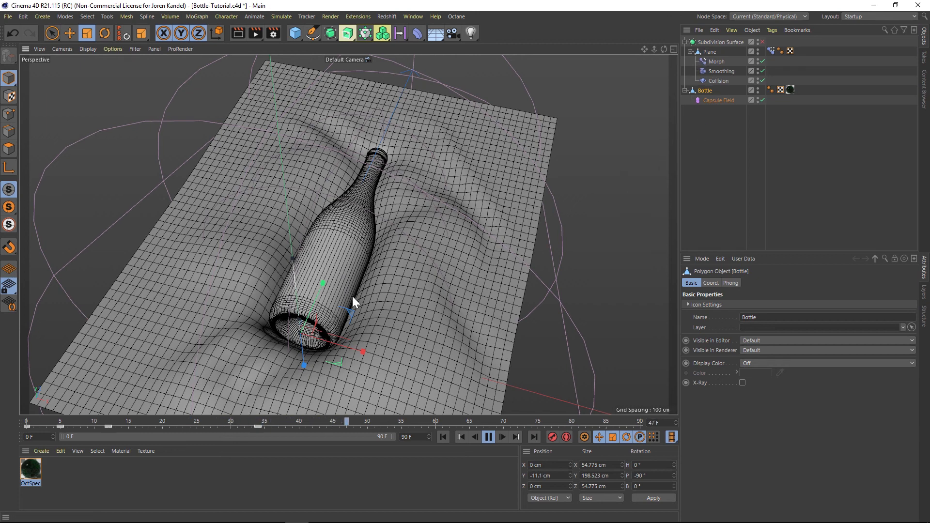
alt+drag(331, 297, 330, 266)
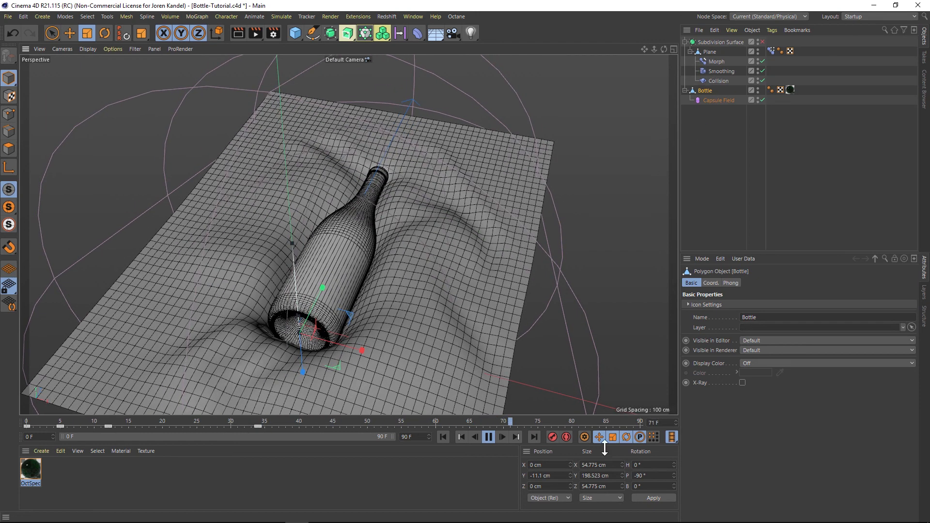
click(489, 437)
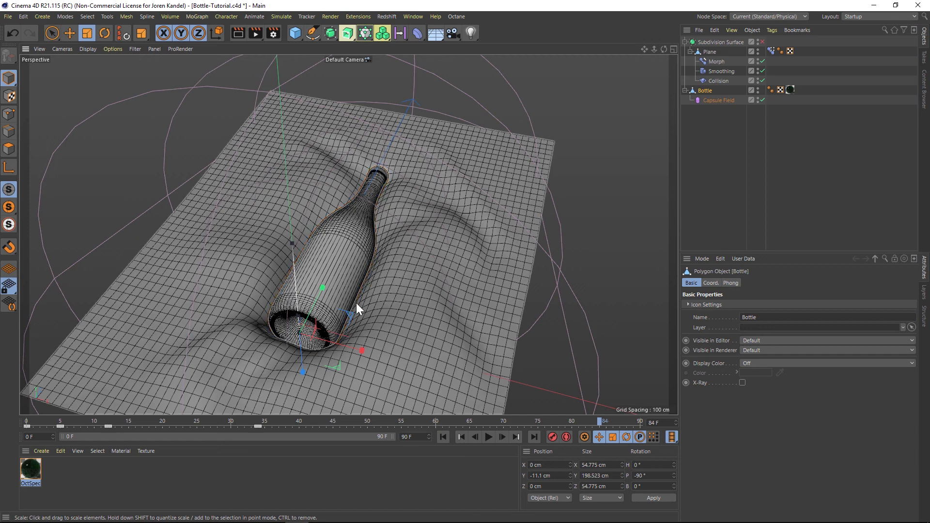
click(420, 13)
click(443, 284)
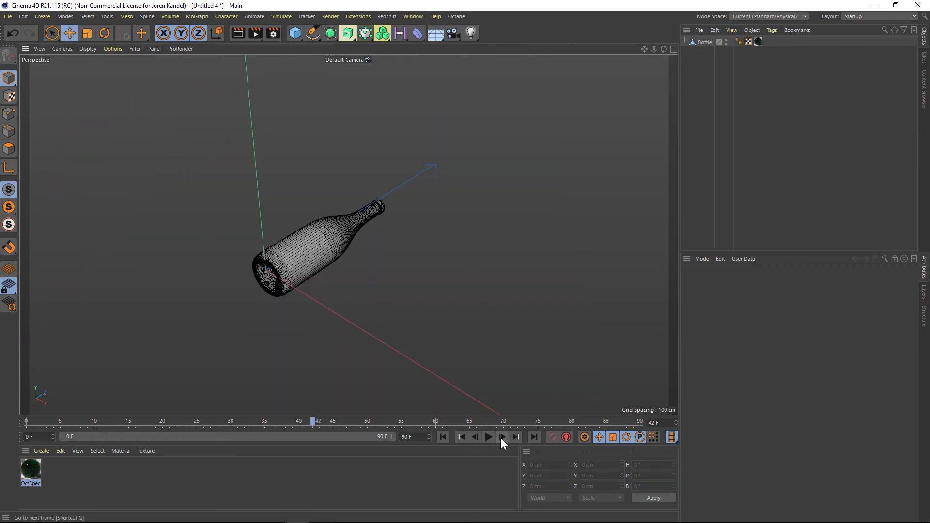
Play the bottle animation from the first frame and stop it at frame 38.
click(443, 438)
click(490, 437)
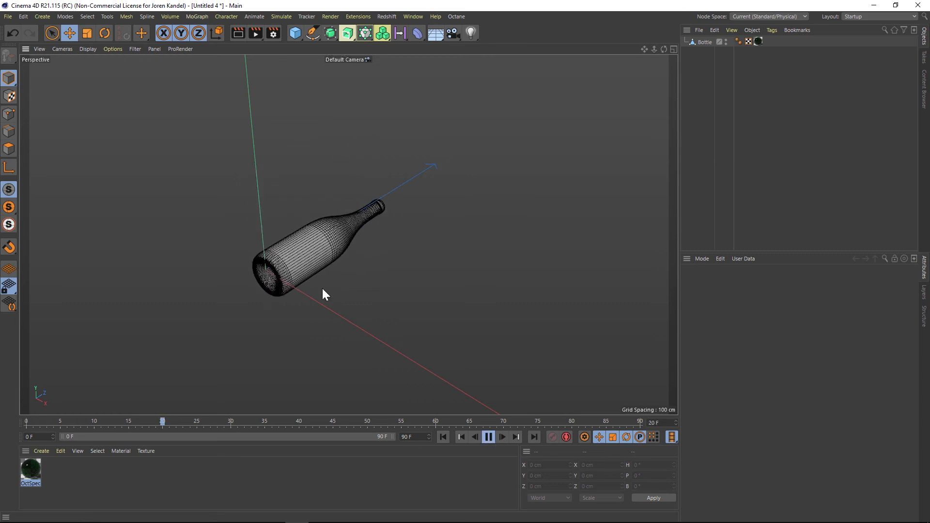
click(442, 438)
click(488, 437)
Add a plane under the bottle at about Y -17 cm and Z 87 cm, and narrow its width to about 289 cm.
drag(295, 33, 414, 70)
click(414, 70)
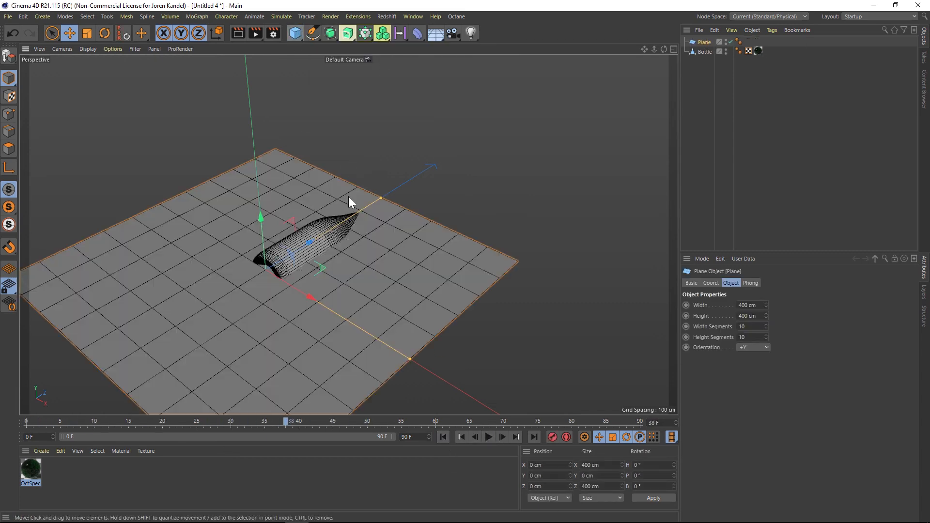
drag(294, 253, 340, 225)
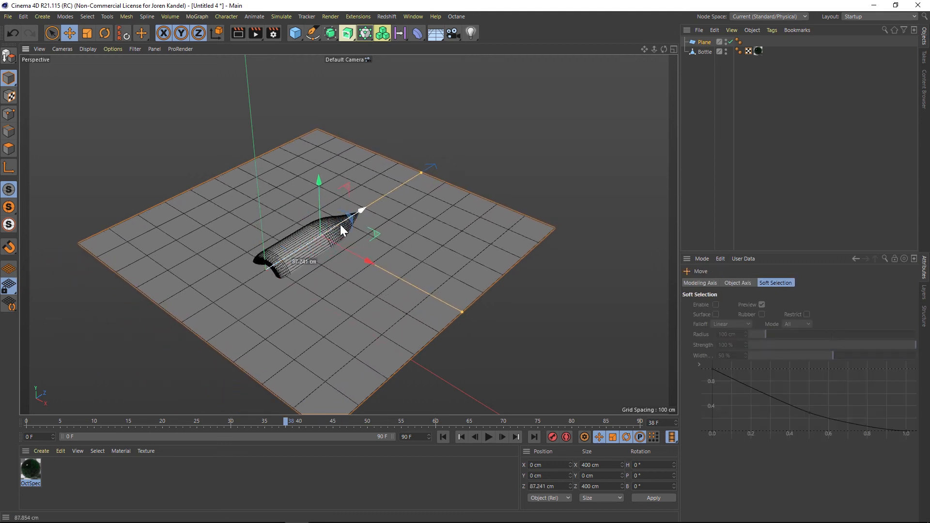
drag(317, 183, 319, 194)
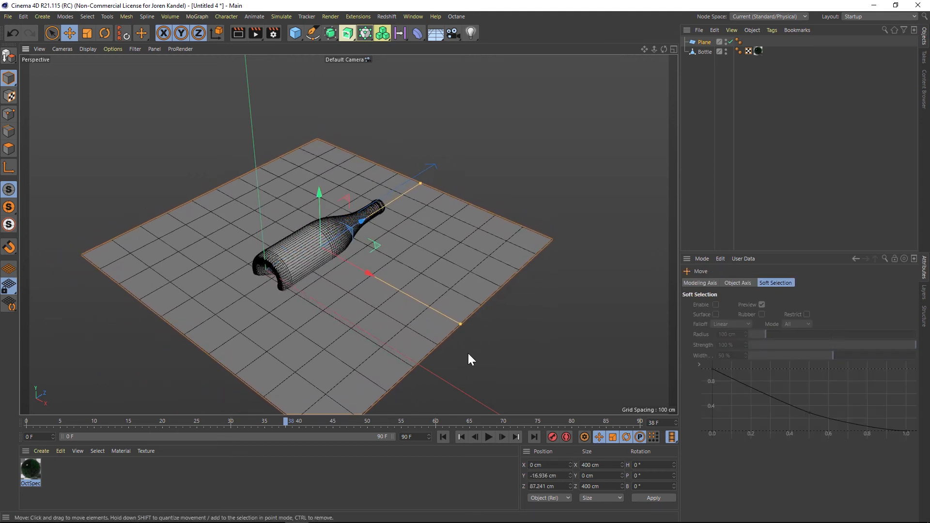
drag(461, 324, 417, 300)
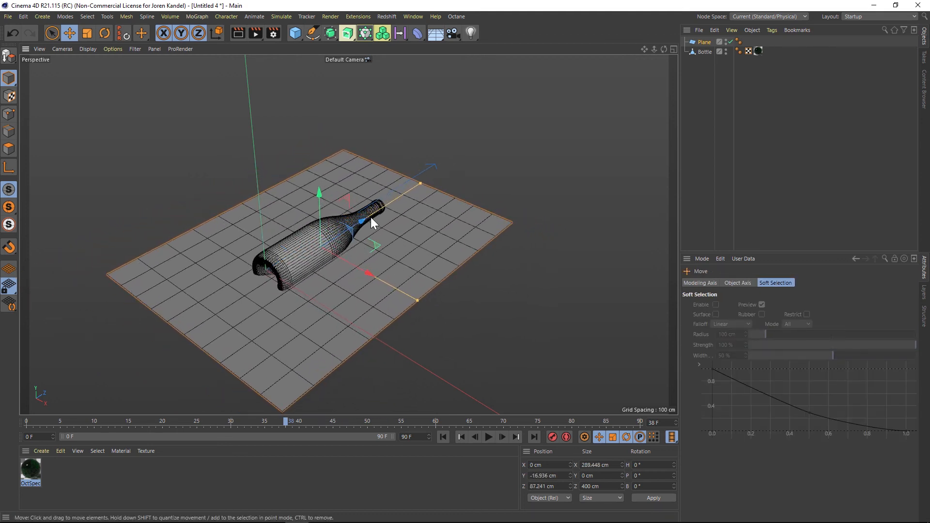
Add a Collision deformer as a child of the plane and assign the Bottle as its collider object.
click(415, 35)
click(650, 98)
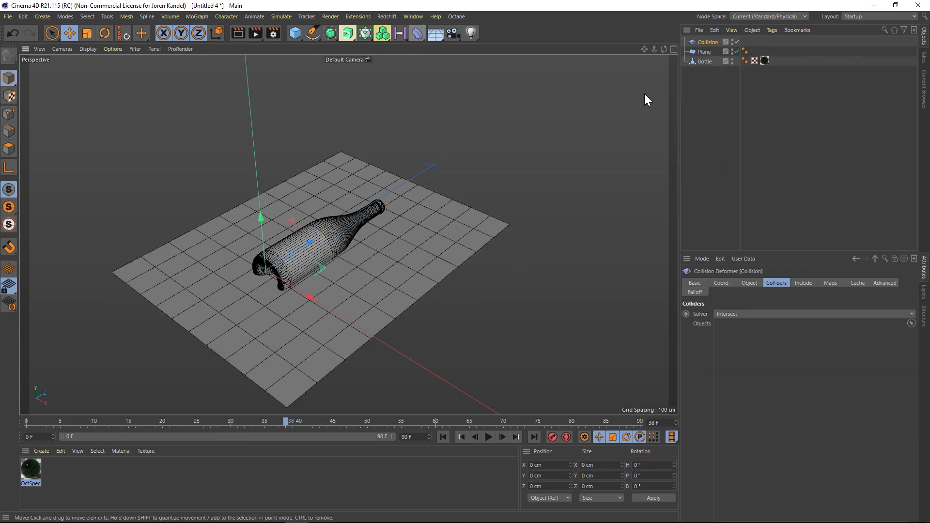
drag(706, 41, 709, 53)
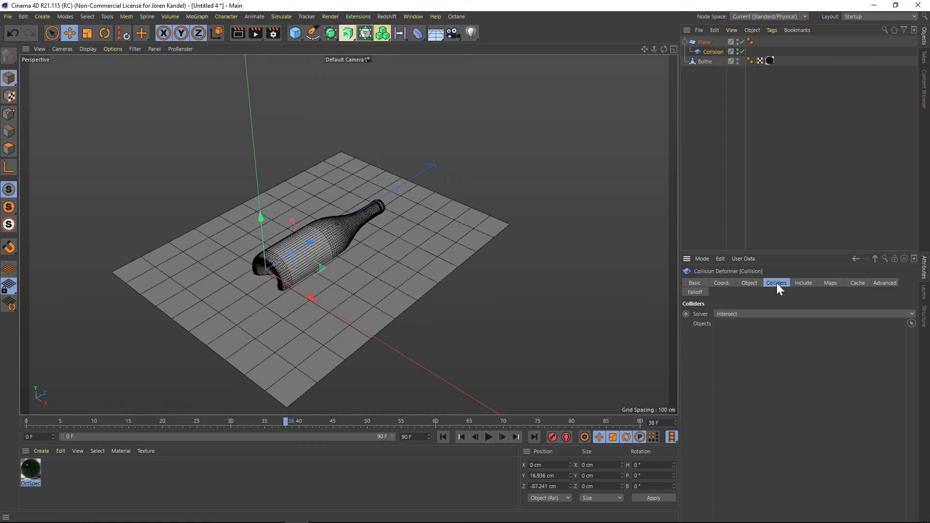
drag(704, 60, 743, 342)
Set the plane's width segments and height segments to 50 each.
alt+drag(255, 260, 385, 270)
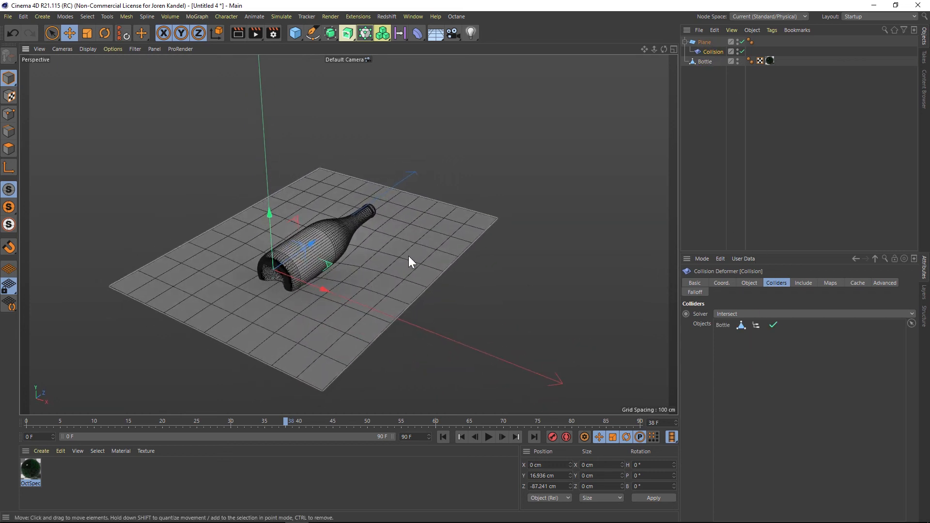
click(701, 43)
mouse_move(320, 196)
mouse_down()
mouse_move(322, 186)
mouse_move(321, 202)
mouse_move(327, 186)
mouse_move(330, 195)
mouse_up()
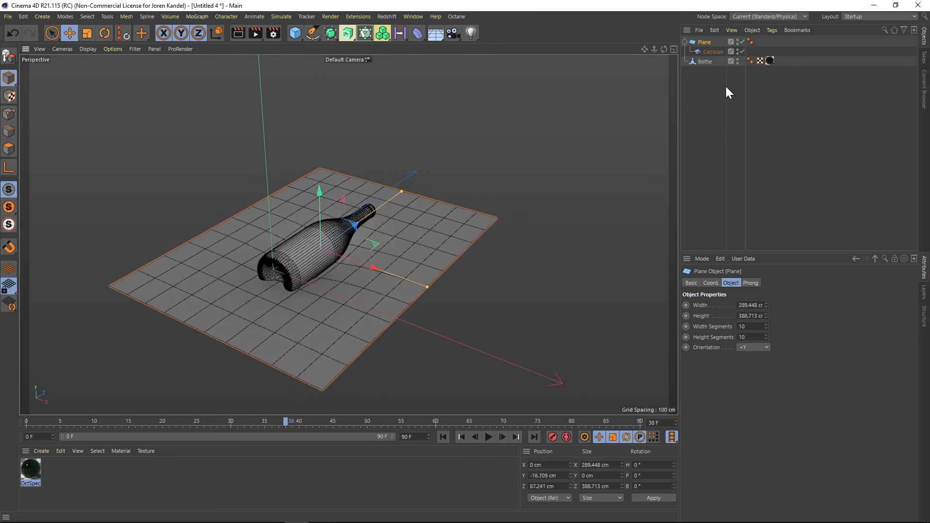
click(751, 327)
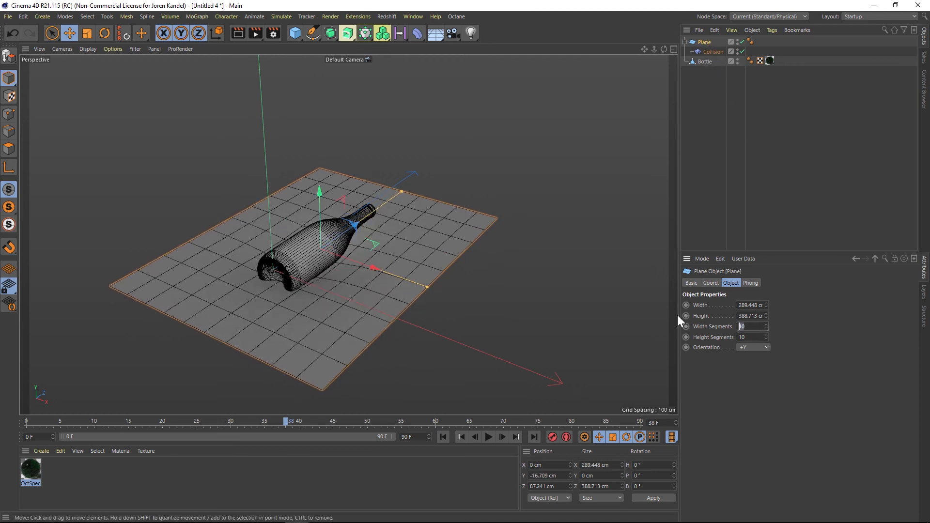
text(50)
key(Tab)
text(50)
key(Return)
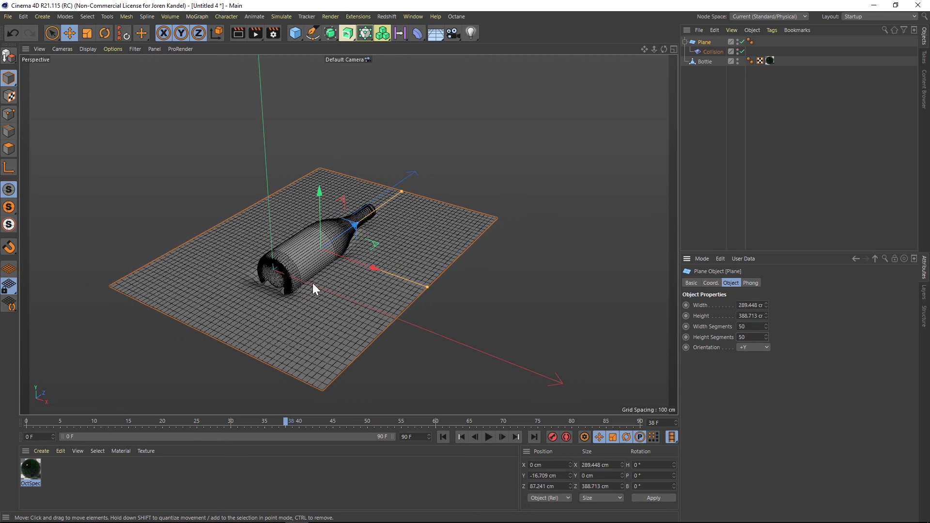
Set the Collision deformer's solver to Outside and adjust the plane's height to about Y -1.5 cm.
scroll(268, 270, up, 3)
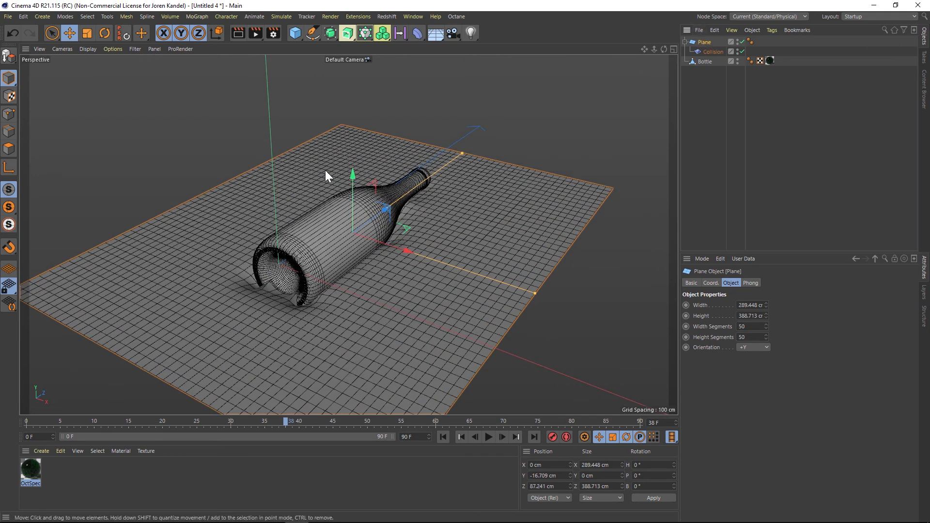
drag(352, 173, 354, 187)
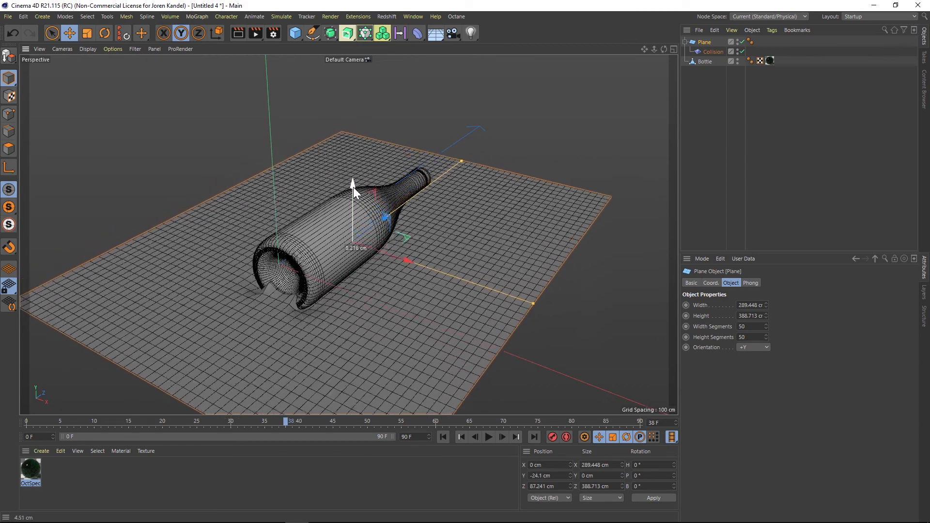
click(704, 51)
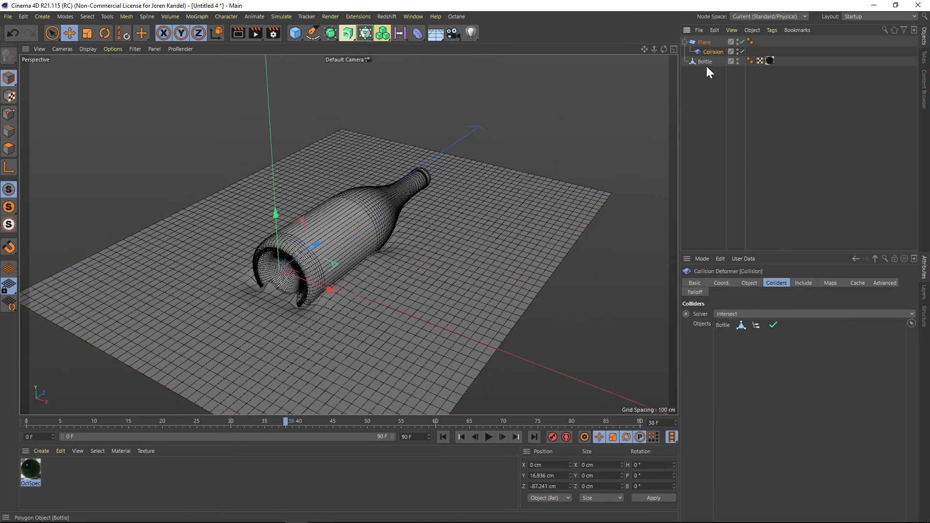
click(734, 314)
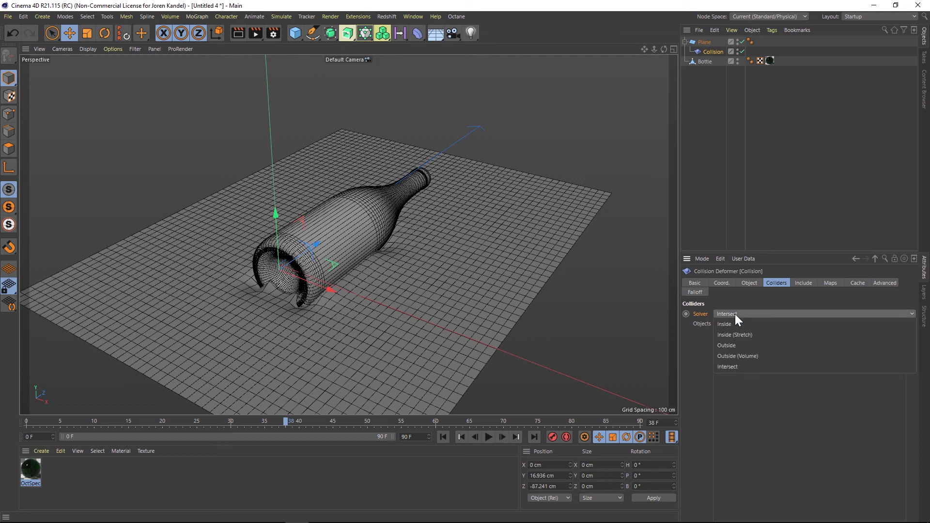
click(731, 344)
click(708, 42)
alt+drag(297, 270, 458, 187)
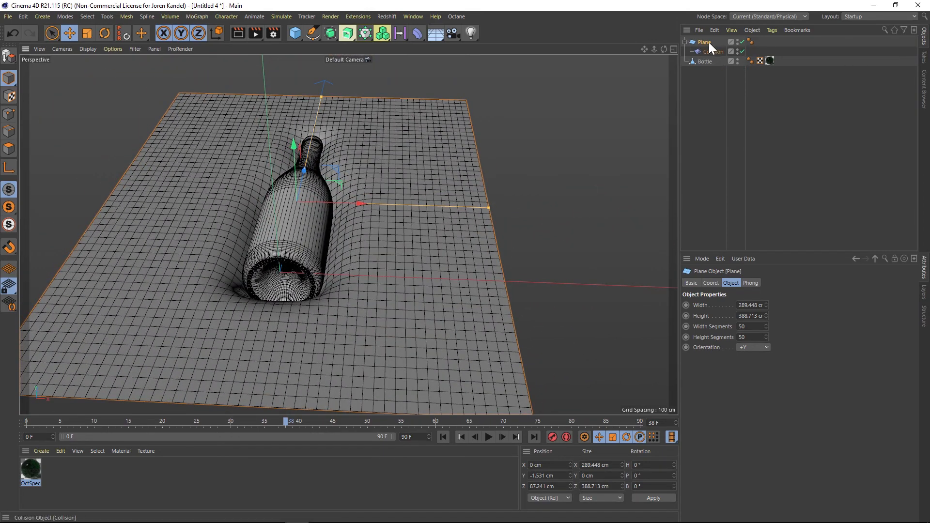
Try a denser plane with 150 width segments and 150 height segments.
click(751, 326)
text(150)
key(Tab)
text(150)
key(Return)
alt+drag(315, 206, 330, 231)
Return the plane to 50 width segments and 50 height segments.
double_click(746, 327)
text(50)
key(Tab)
text(50)
key(Return)
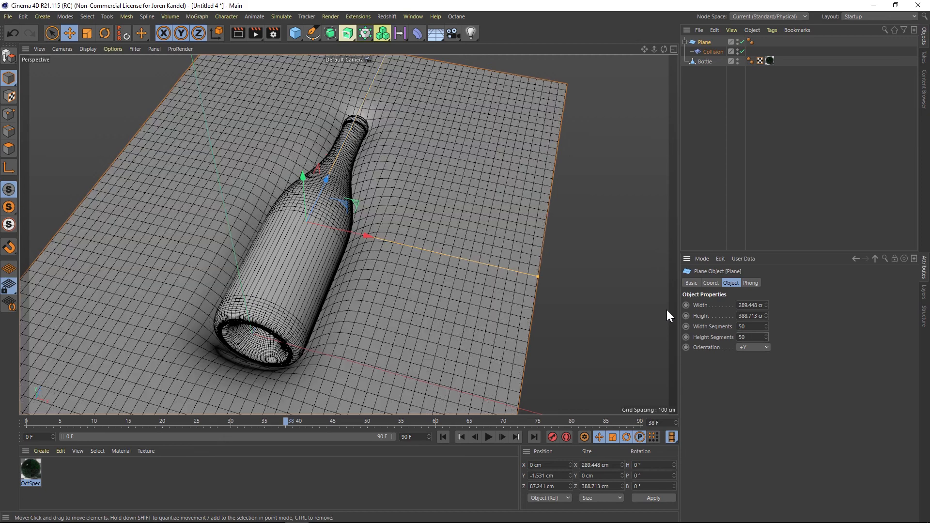
Make the plane editable and scrub the animation from frame 0 to frame 40.
drag(650, 49, 675, 70)
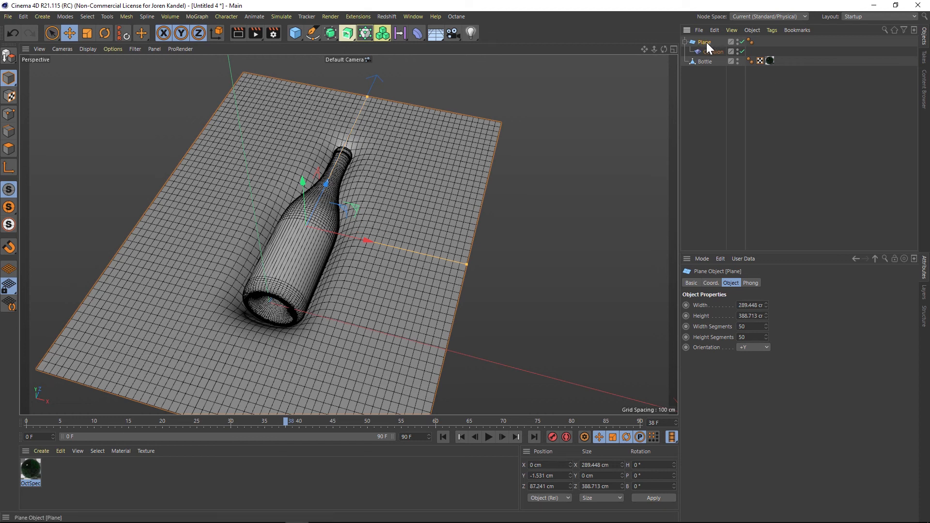
key(c)
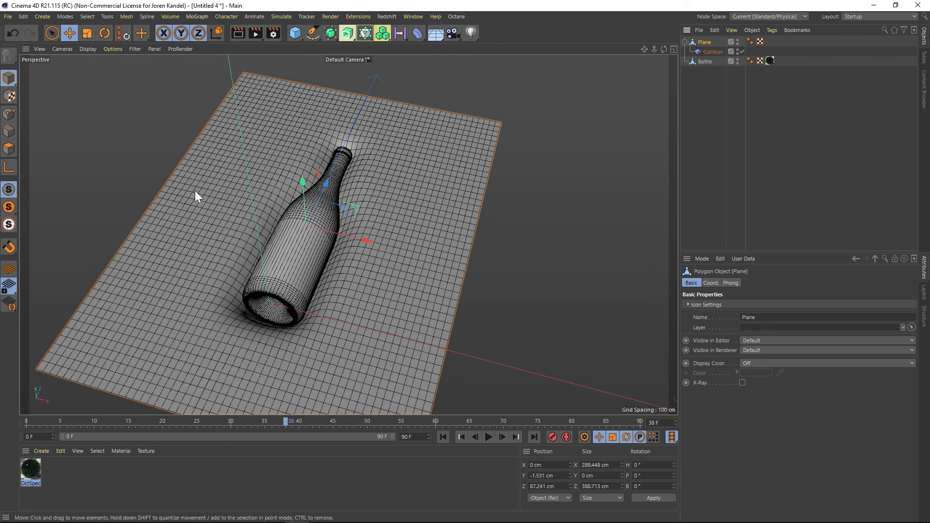
drag(315, 419, 2, 426)
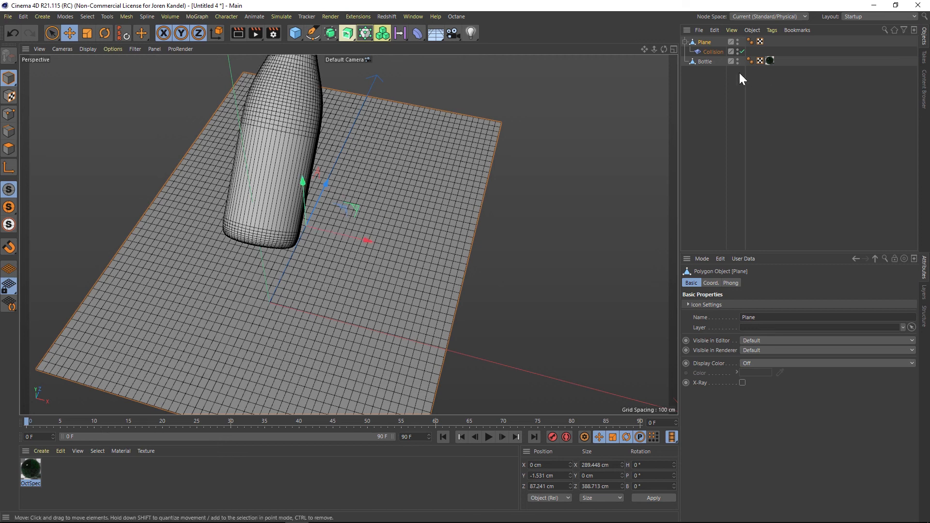
drag(211, 421, 299, 420)
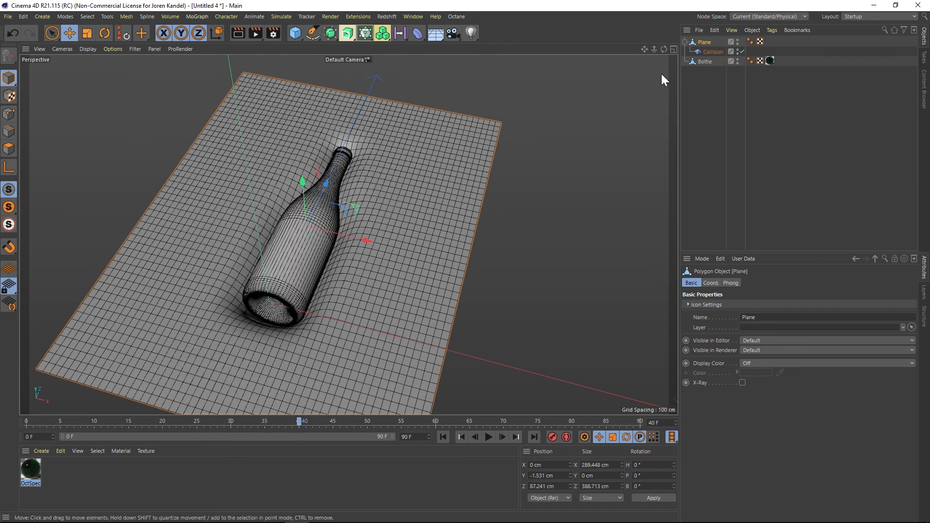
Add a Pose Morph tag to the plane with Points mixing enabled.
right_click(706, 40)
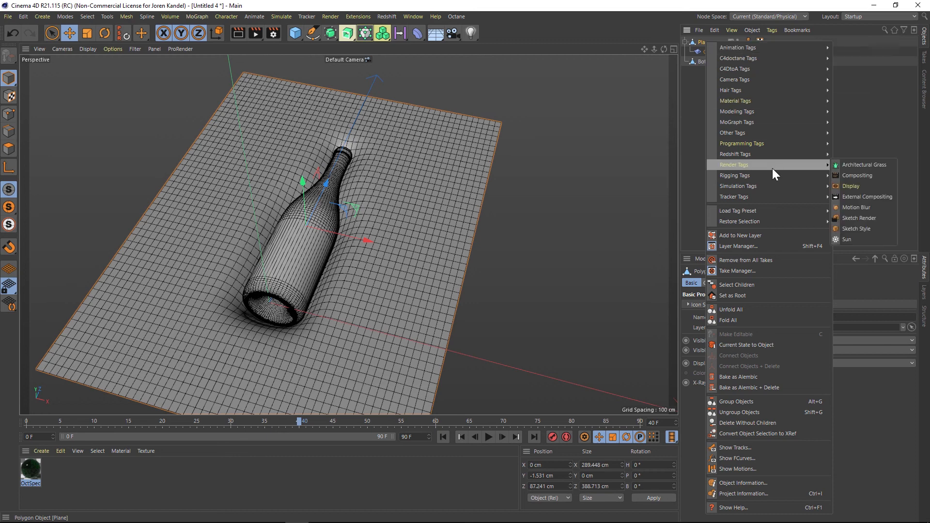
mouse_move(744, 175)
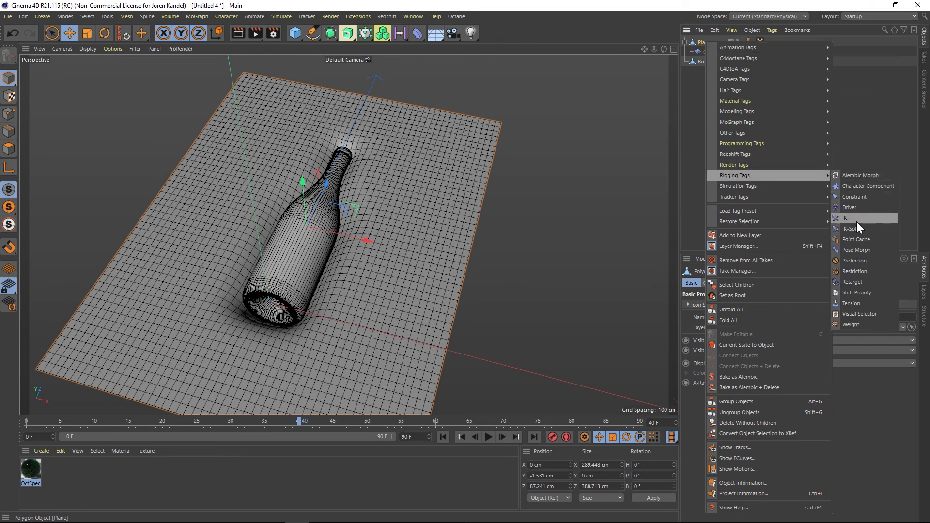
click(864, 249)
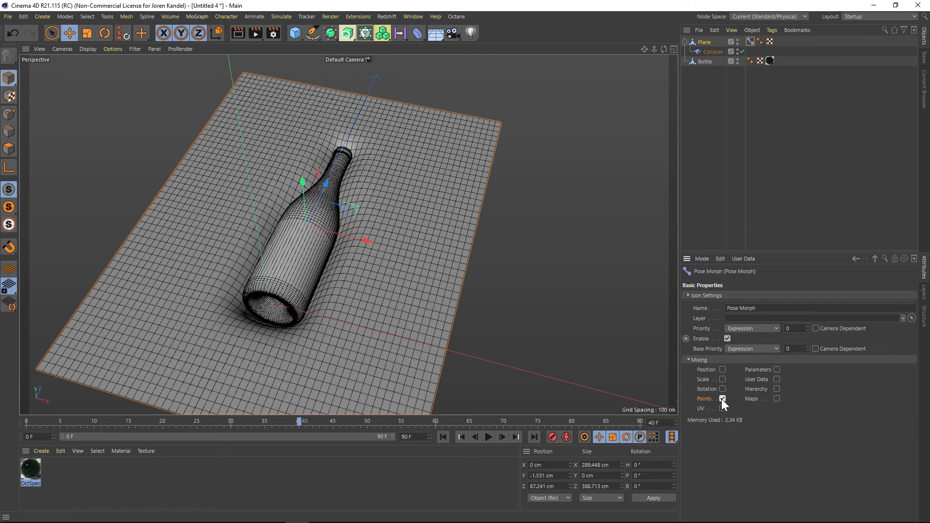
click(722, 399)
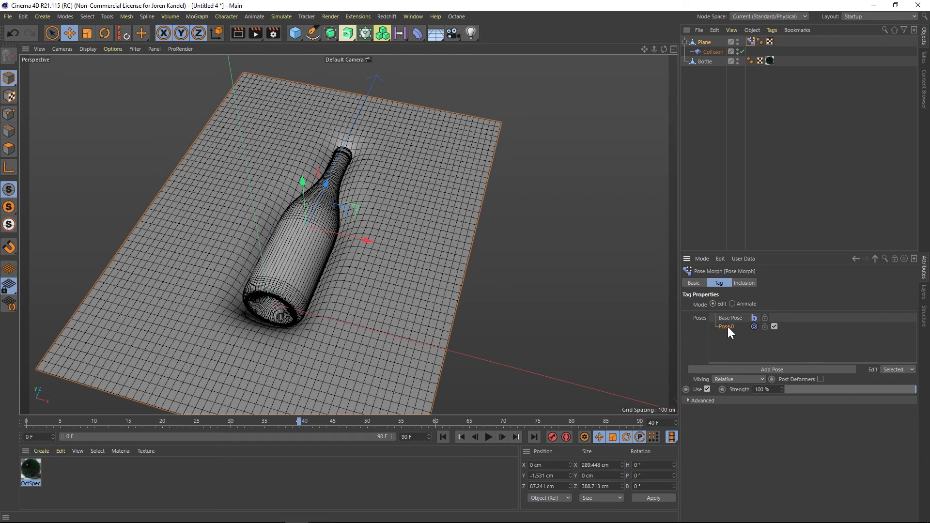
Activate the Magnet modeling tool through a command search and set its radius to 30 cm.
mouse_move(645, 49)
mouse_down()
mouse_move(669, 41)
mouse_move(663, 51)
mouse_up()
alt+drag(398, 177, 397, 186)
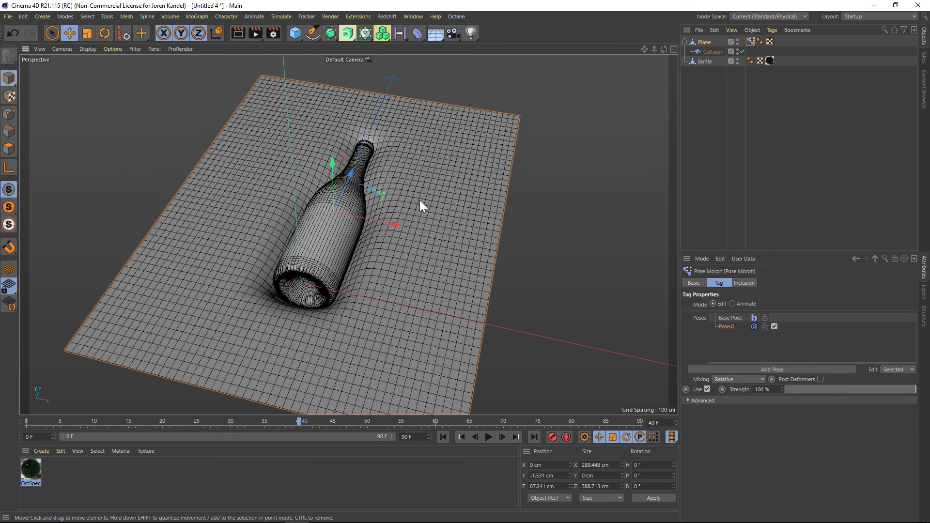
key(shift+c)
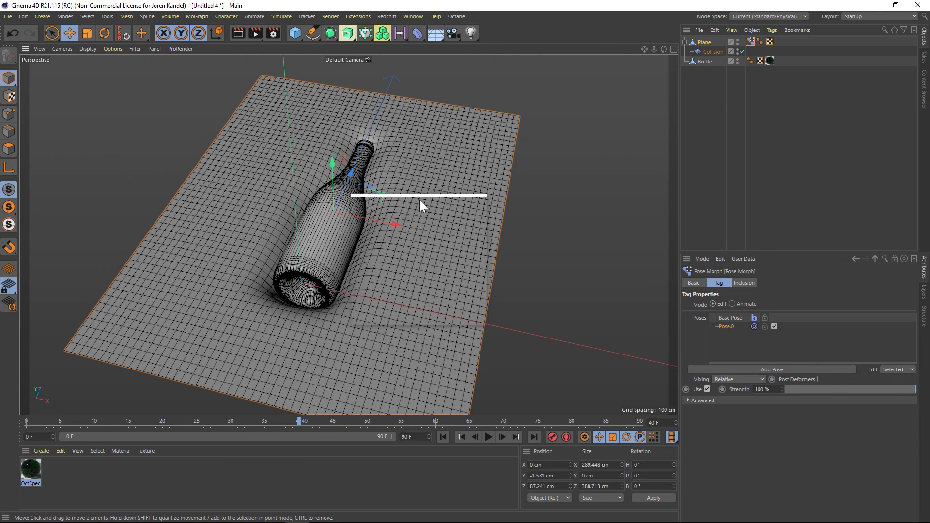
text(magnet)
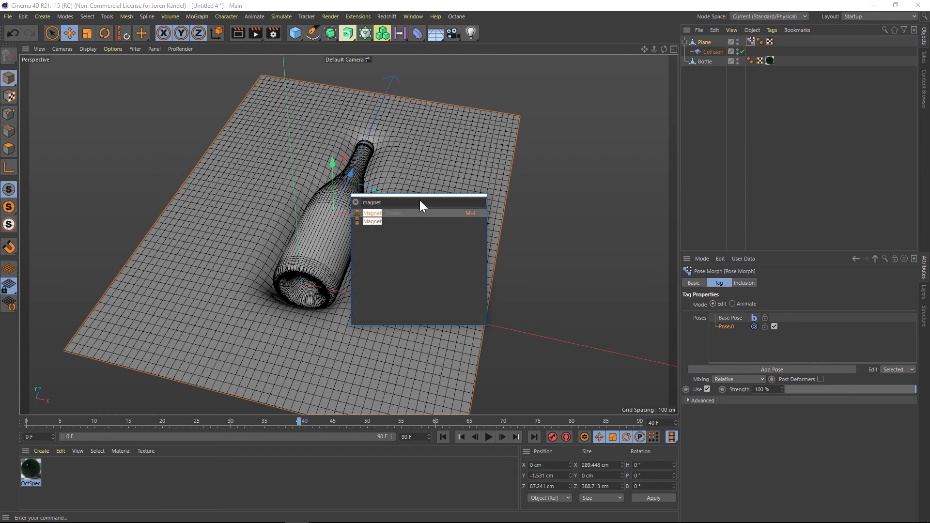
key(Return)
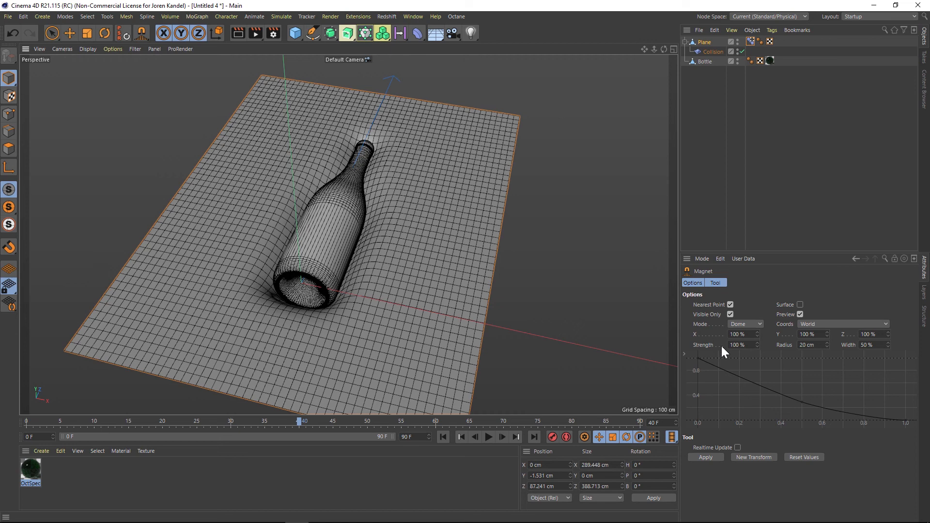
drag(819, 345, 730, 336)
text(30)
key(Return)
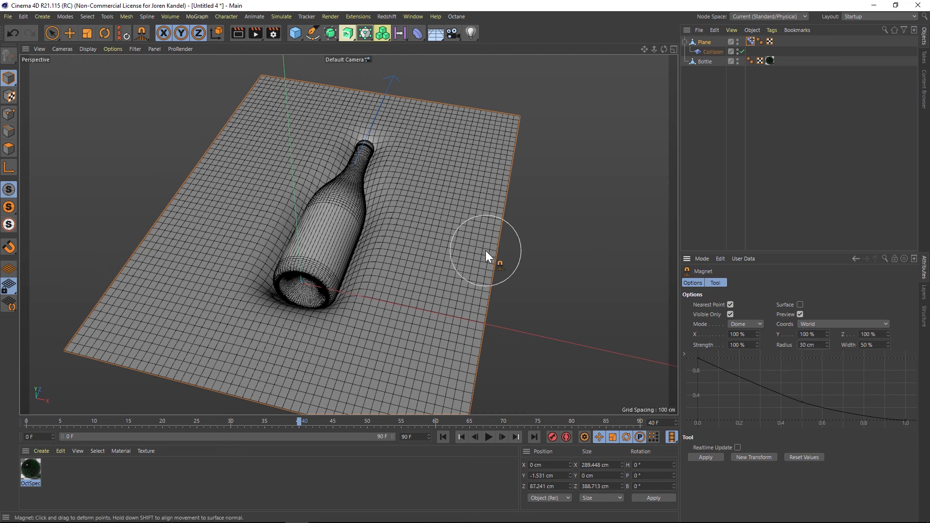
mouse_move(401, 223)
mouse_down()
mouse_move(412, 200)
mouse_move(427, 211)
mouse_move(437, 205)
mouse_move(442, 178)
mouse_up()
drag(330, 244, 327, 234)
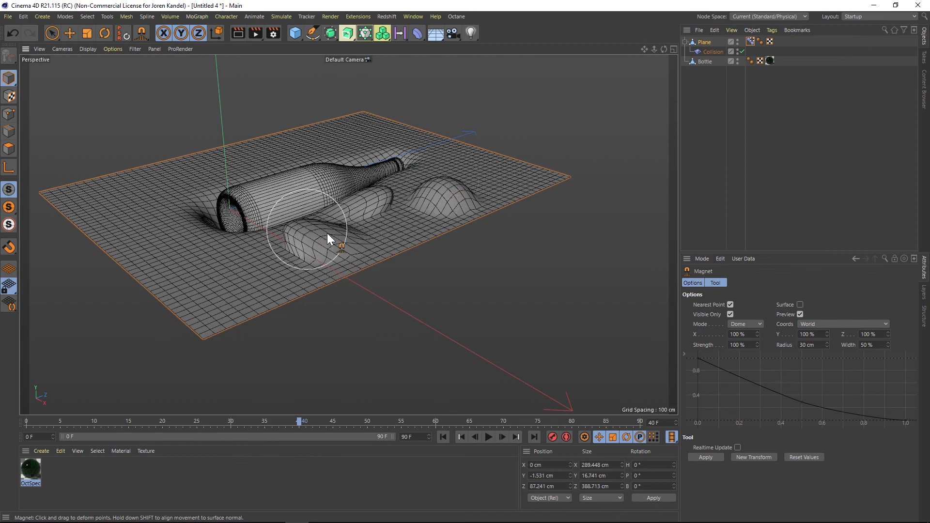
key(ctrl+z)
key(ctrl+z)
key(ctrl+z)
alt+drag(336, 180, 294, 154)
drag(395, 183, 367, 192)
alt+drag(317, 194, 405, 209)
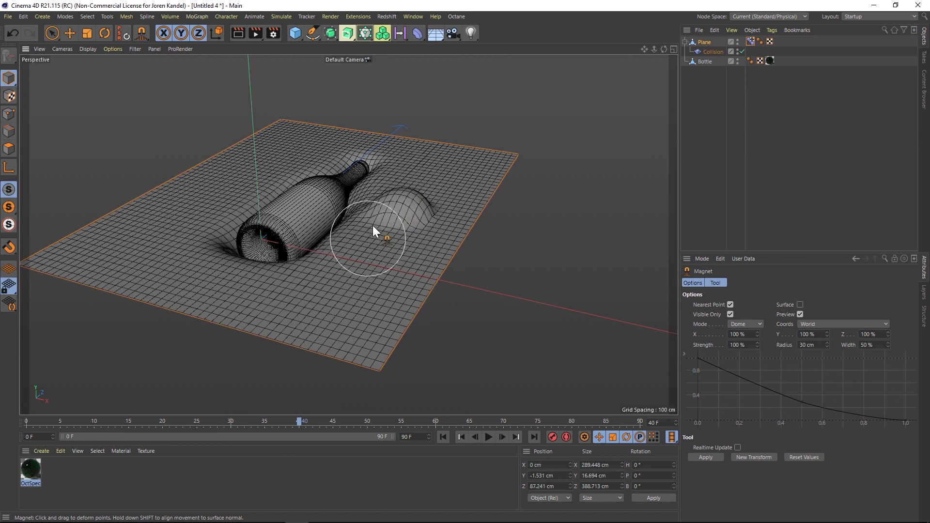
key(ctrl+z)
alt+drag(337, 211, 312, 184)
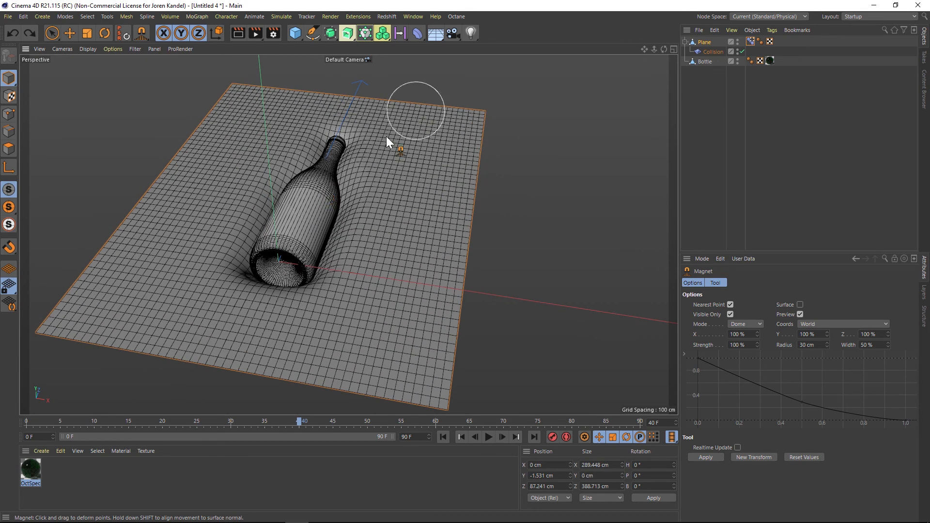
Add a Smoothing deformer under the plane above the Collision deformer, set its type to Relax and initialize it.
click(418, 33)
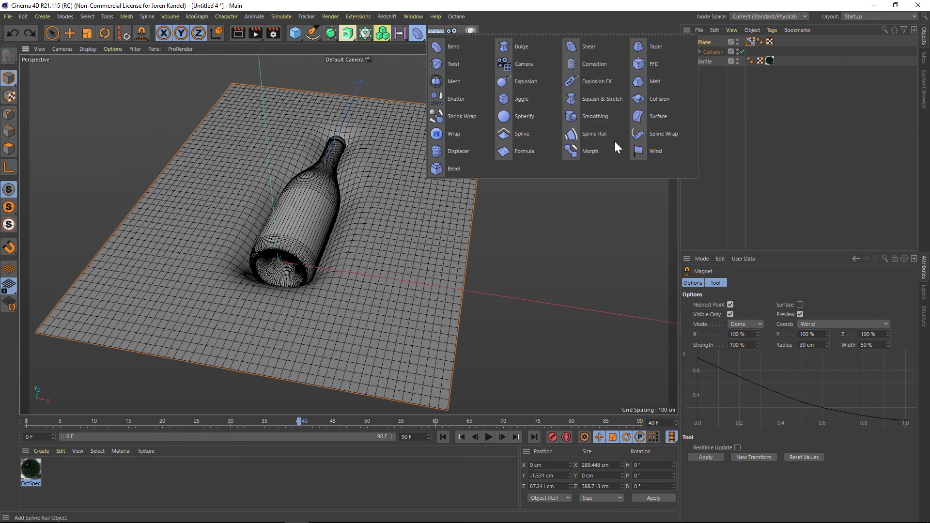
click(594, 118)
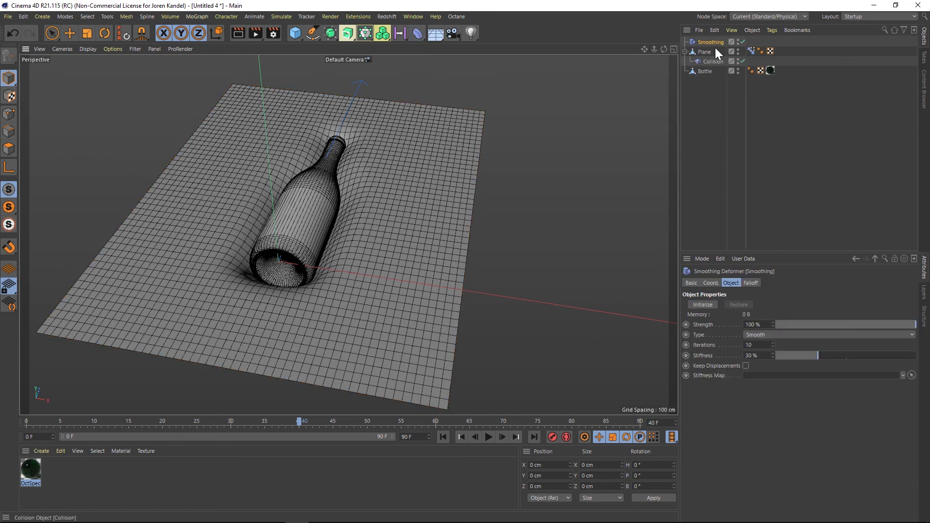
drag(712, 41, 712, 56)
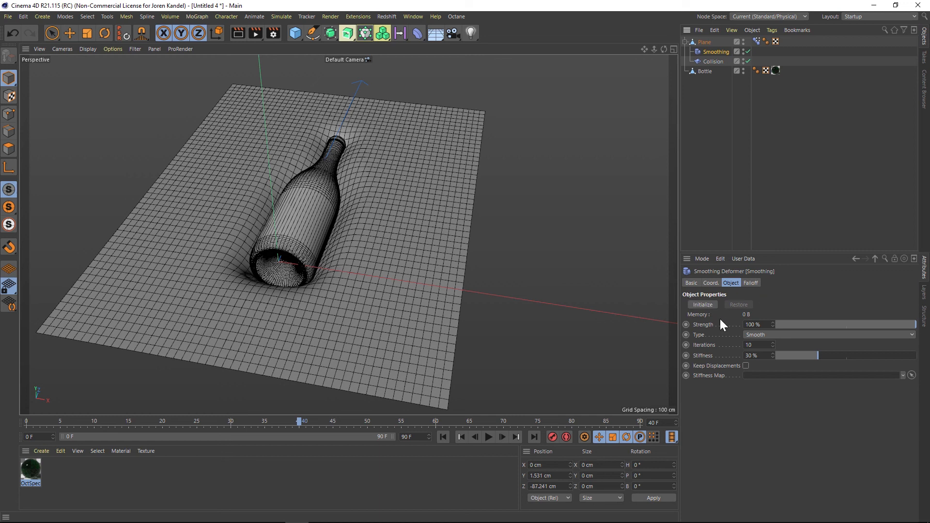
click(760, 335)
click(759, 346)
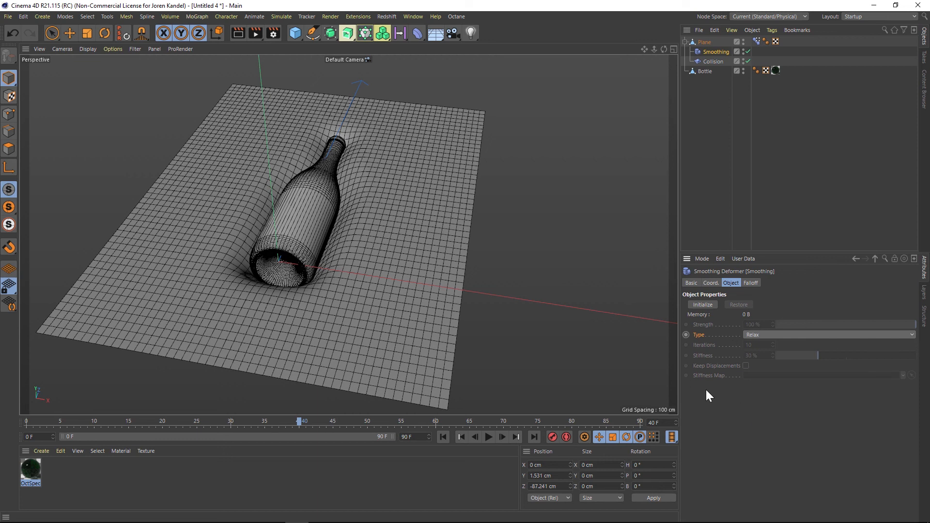
click(704, 304)
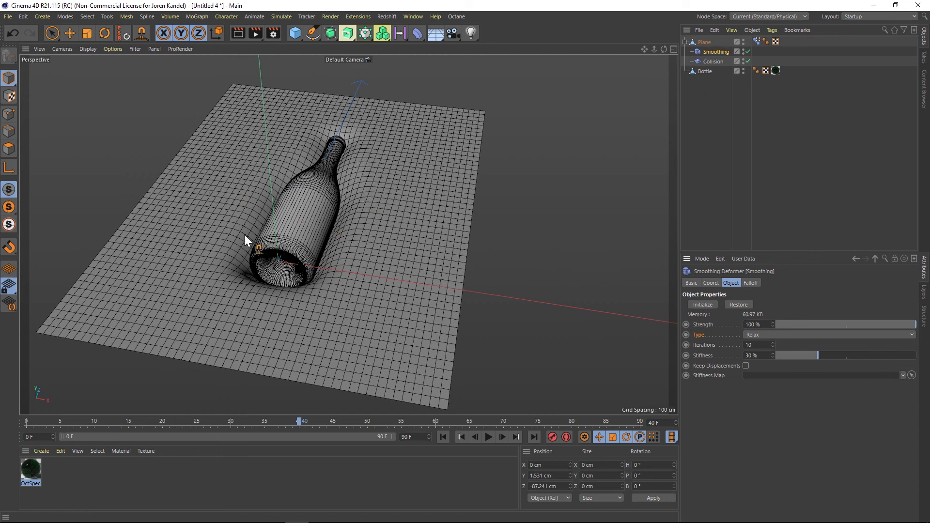
Pull up a bump in the plane beside the bottle with the Magnet tool.
click(140, 31)
click(705, 42)
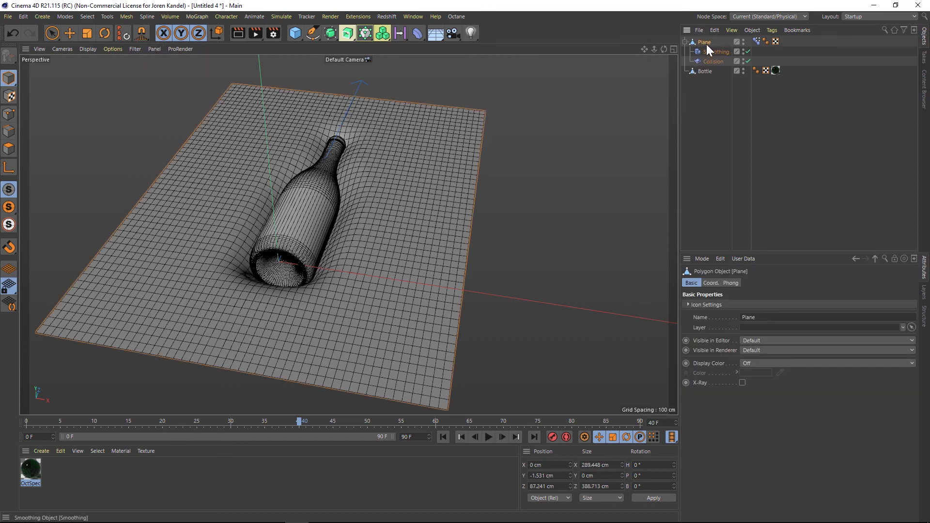
mouse_move(380, 231)
mouse_down()
mouse_move(380, 210)
mouse_move(425, 207)
mouse_move(430, 222)
mouse_move(420, 210)
mouse_up()
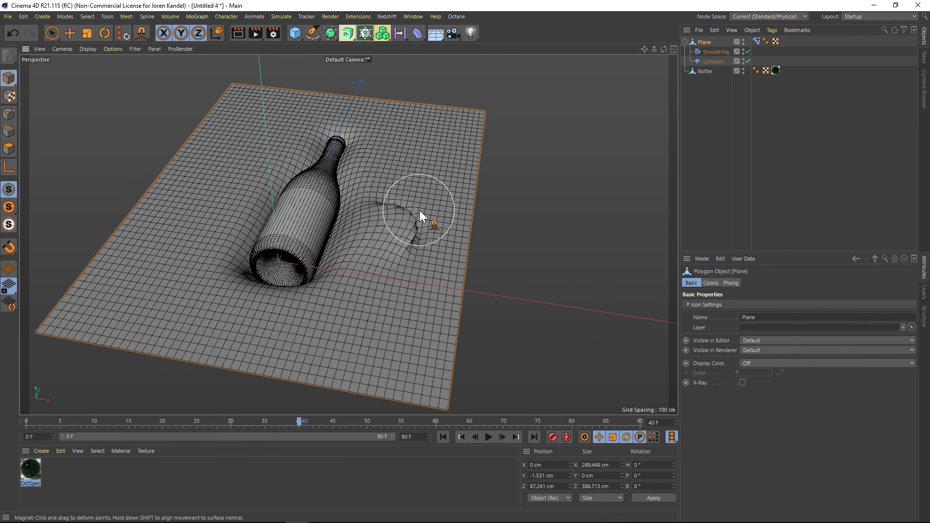
alt+drag(363, 219, 406, 233)
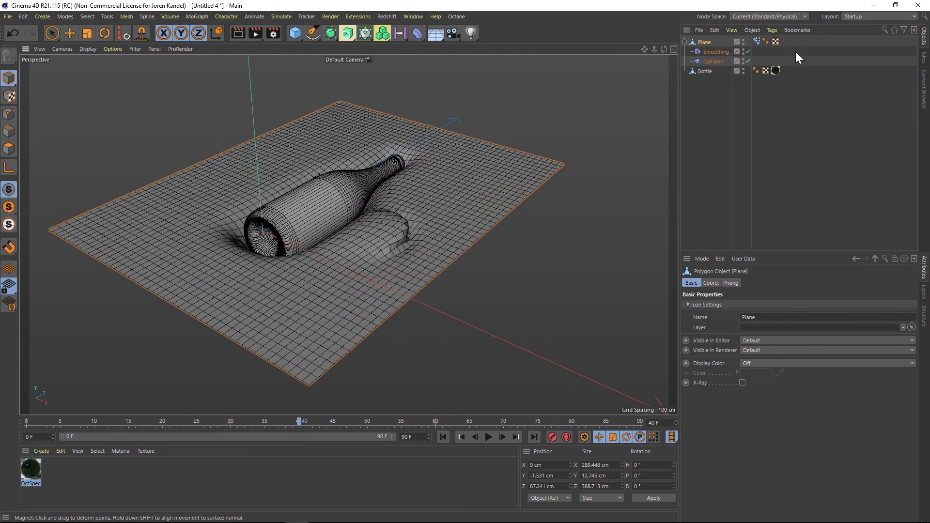
Set the Smoothing deformer's iterations to 50 and its stiffness to 0%.
click(716, 52)
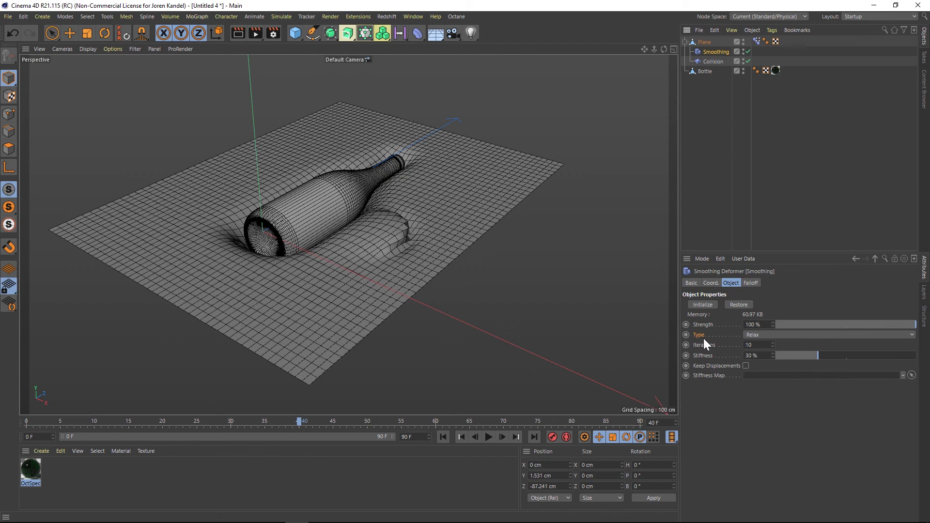
click(752, 345)
text(50)
key(Return)
alt+drag(353, 223, 367, 211)
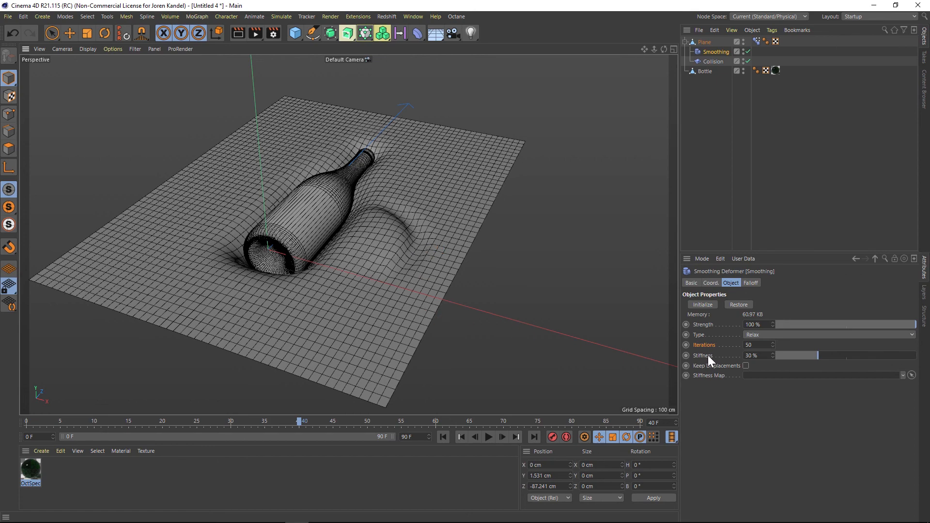
drag(830, 356, 810, 356)
drag(790, 359, 761, 360)
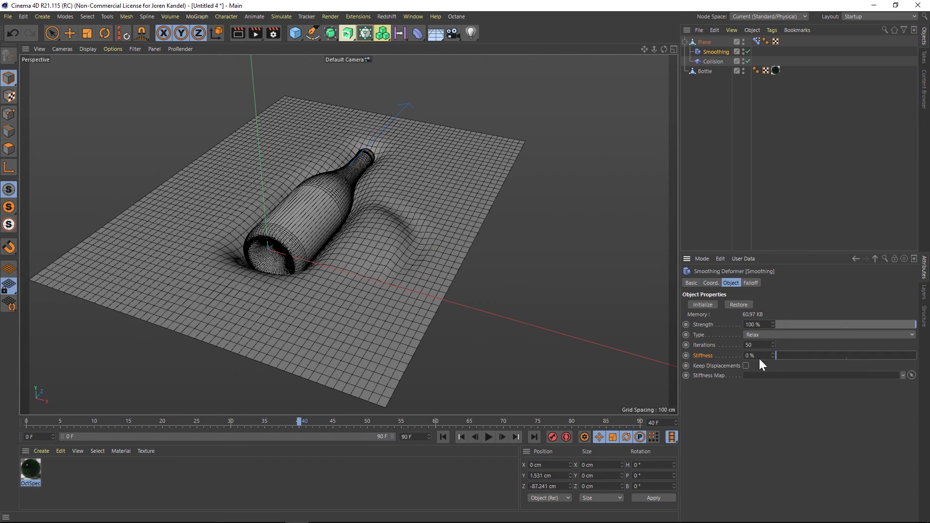
alt+drag(421, 240, 383, 253)
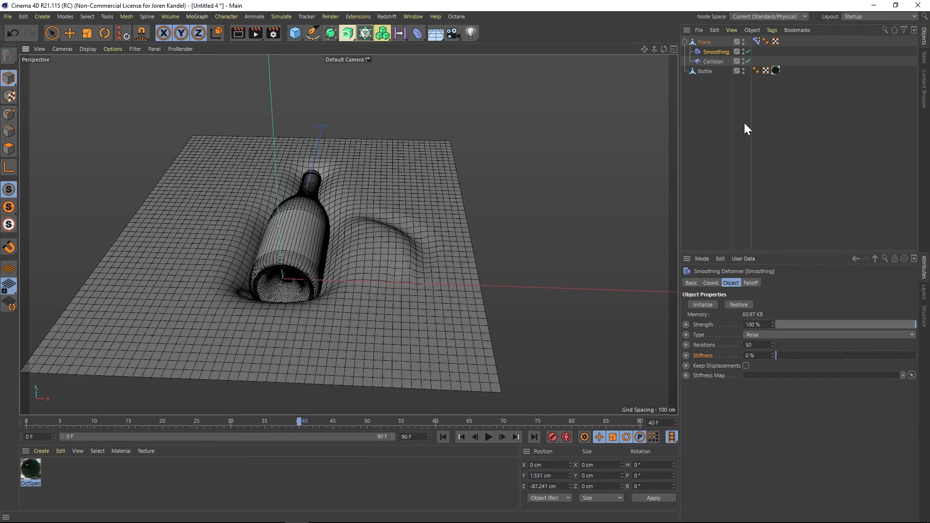
Sculpt folds into the plane on both sides of the bottle and around its base with the Magnet tool.
click(708, 42)
alt+drag(406, 216, 393, 176)
drag(344, 282, 362, 302)
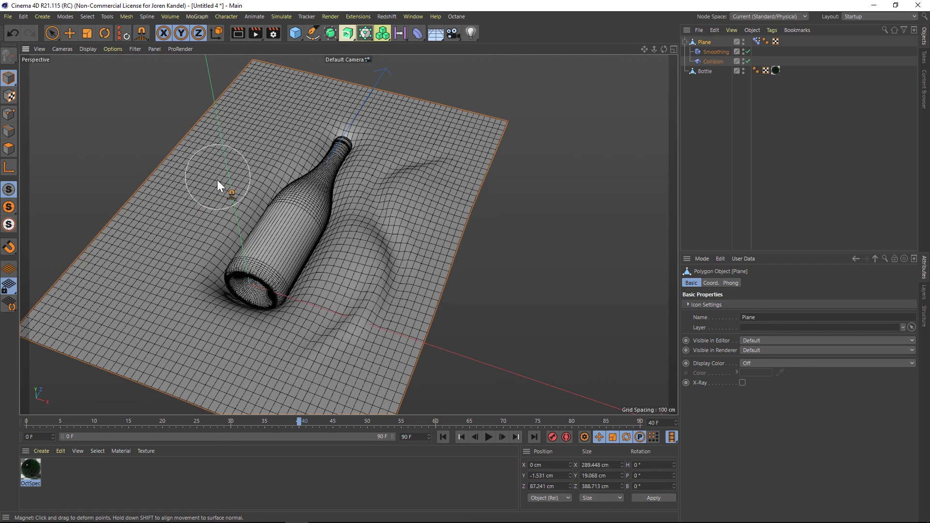
drag(198, 180, 210, 175)
drag(261, 125, 276, 112)
mouse_move(266, 158)
mouse_down()
mouse_move(288, 153)
mouse_move(224, 213)
mouse_up()
drag(229, 272, 243, 246)
mouse_move(301, 309)
mouse_down()
mouse_move(325, 311)
mouse_move(318, 247)
mouse_move(322, 297)
mouse_move(351, 308)
mouse_move(374, 256)
mouse_move(359, 242)
mouse_move(359, 224)
mouse_move(334, 226)
mouse_up()
drag(249, 216, 277, 216)
drag(255, 249, 275, 184)
mouse_move(253, 213)
mouse_down()
mouse_move(281, 171)
mouse_move(313, 187)
mouse_move(312, 159)
mouse_up()
Refine the plane's folds beside the bottle's body and in front of its base with further Magnet pulls.
mouse_move(335, 157)
alt+mouse_down()
mouse_move(370, 183)
mouse_move(388, 161)
mouse_move(367, 147)
alt+mouse_up()
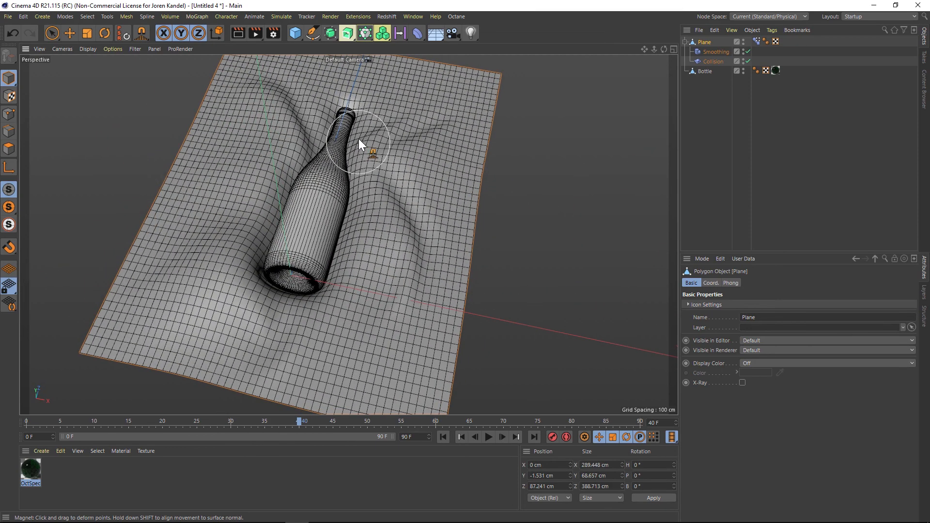
drag(375, 211, 362, 203)
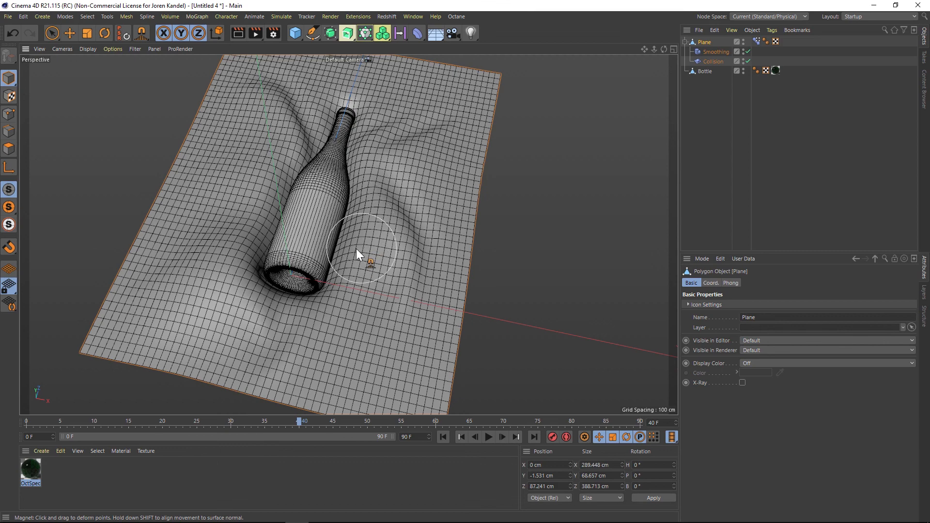
mouse_move(352, 235)
alt+mouse_down()
mouse_move(291, 257)
mouse_move(249, 197)
alt+mouse_up()
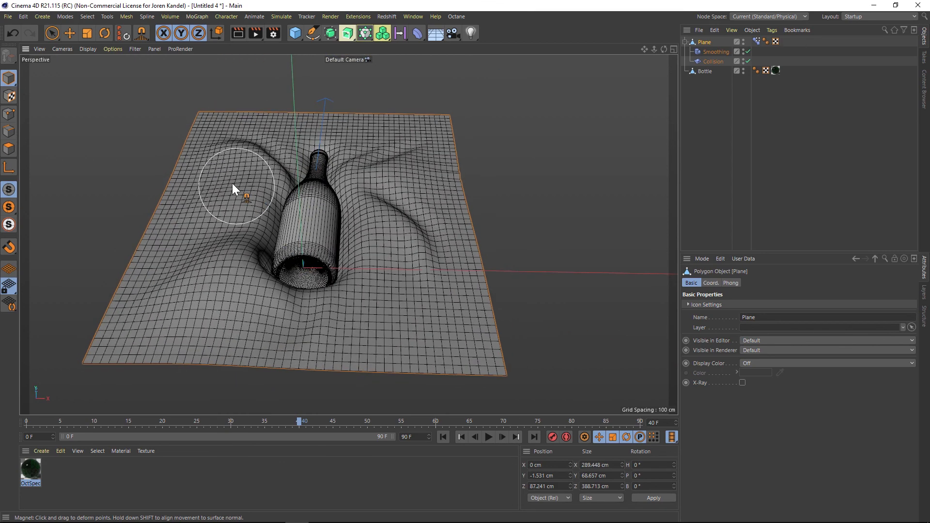
drag(216, 240, 225, 191)
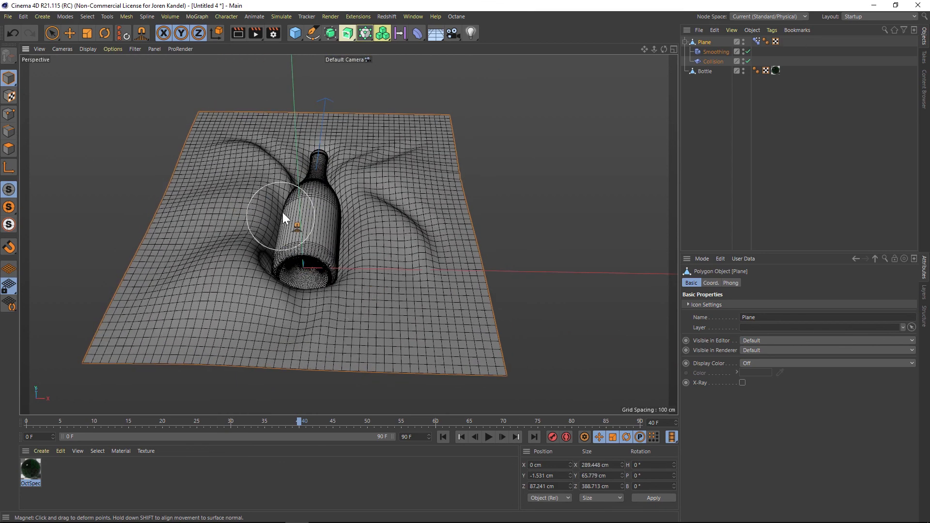
alt+drag(283, 212, 310, 300)
drag(314, 371, 308, 346)
mouse_move(290, 278)
alt+mouse_down()
mouse_move(383, 300)
mouse_move(380, 339)
mouse_move(361, 284)
mouse_move(316, 259)
mouse_move(564, 164)
alt+mouse_up()
drag(646, 49, 598, 50)
alt+drag(441, 159, 542, 124)
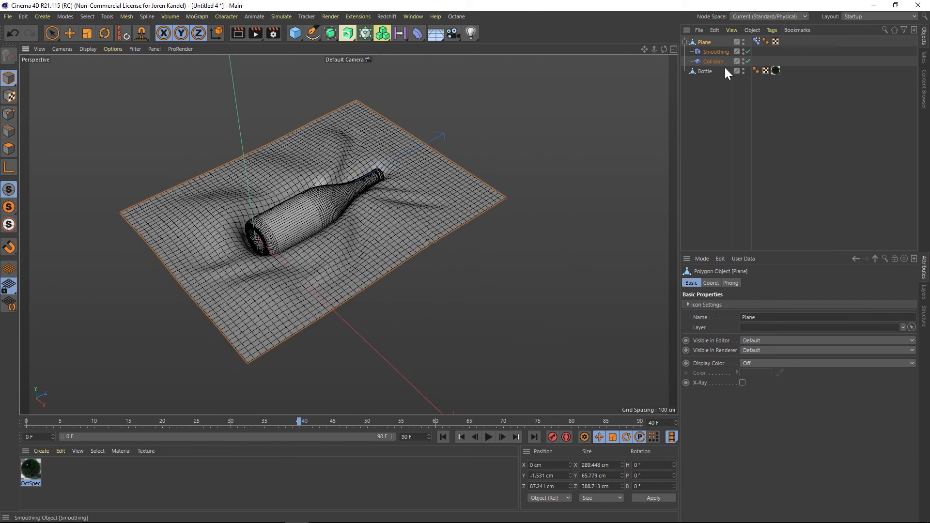
Switch the plane's Pose Morph tag to Animate mode and test its strength, ending at 100%.
click(756, 42)
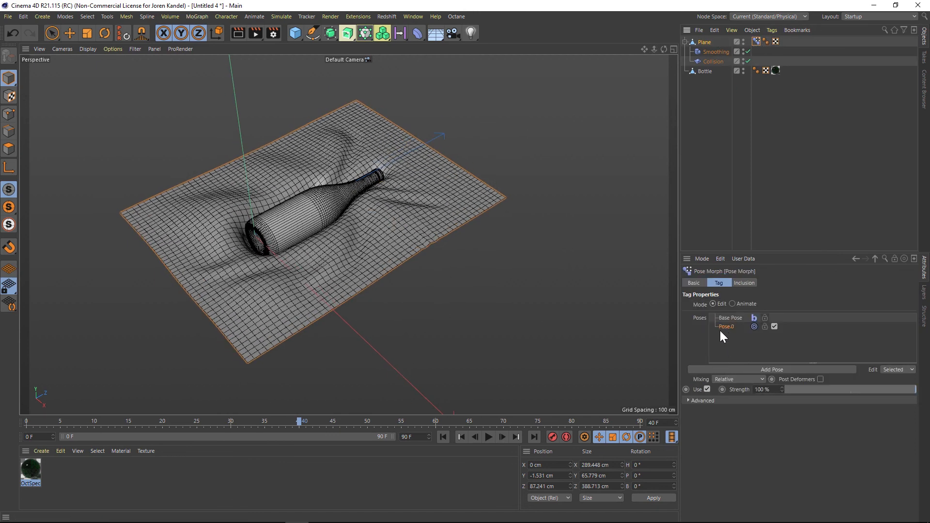
click(734, 303)
mouse_move(882, 318)
mouse_down()
mouse_move(693, 326)
mouse_move(916, 322)
mouse_move(897, 333)
mouse_move(917, 329)
mouse_move(866, 324)
mouse_up()
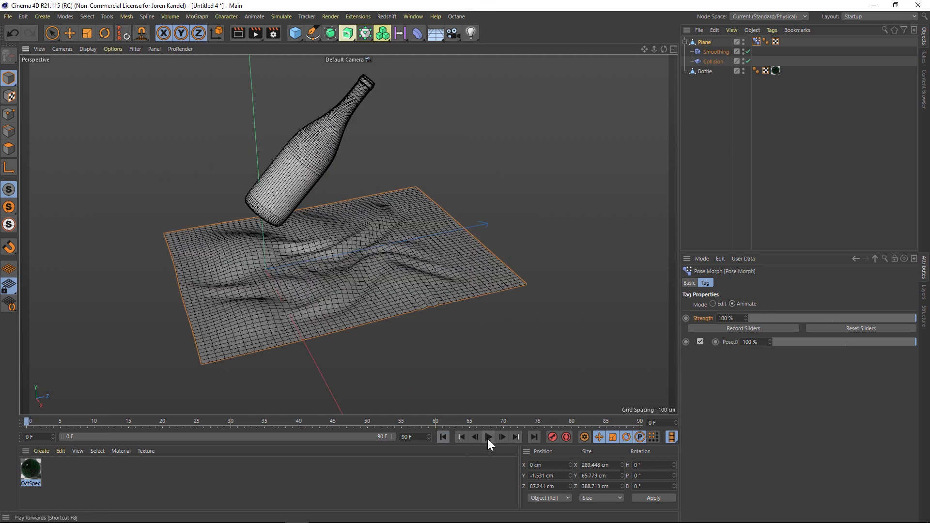
Play the animation to check how the bottle meets the folded plane, and return to frame 0.
click(489, 437)
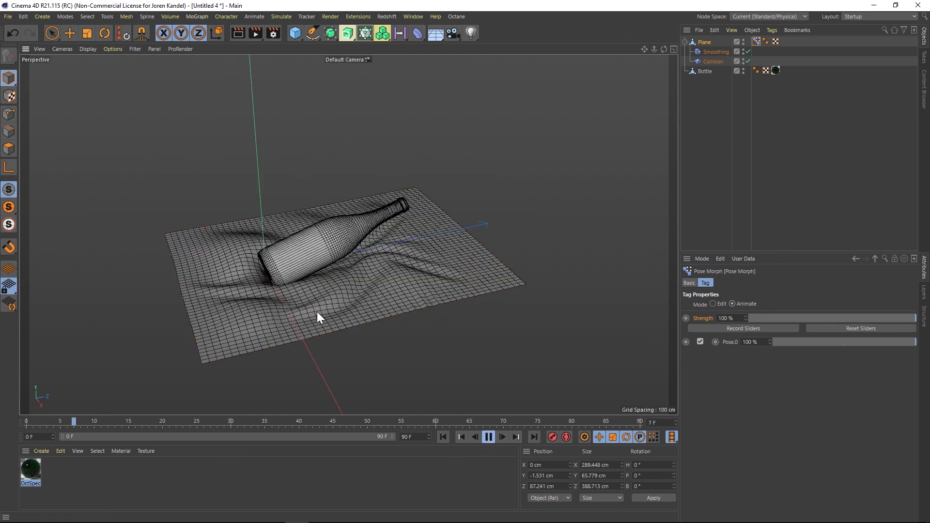
click(488, 438)
click(442, 436)
alt+drag(322, 246, 310, 278)
scroll(313, 266, up, 2)
scroll(312, 266, up, 1)
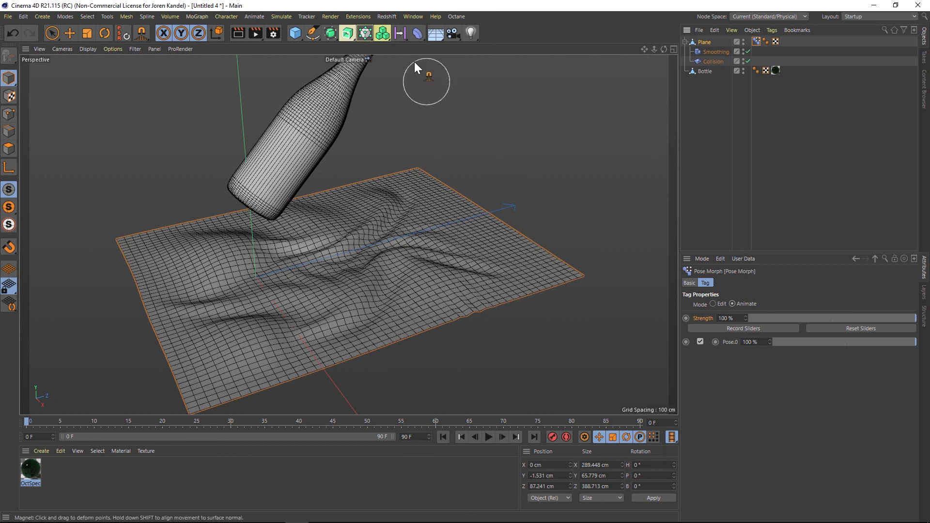
Add a Morph deformer under the plane above the Smoothing deformer and link the Pose Morph tag to it.
click(417, 33)
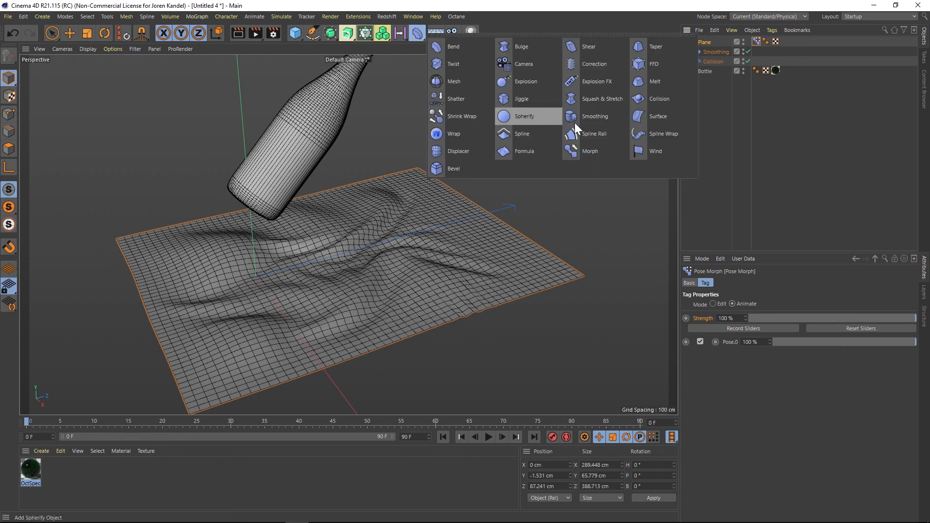
click(598, 152)
drag(711, 42, 712, 59)
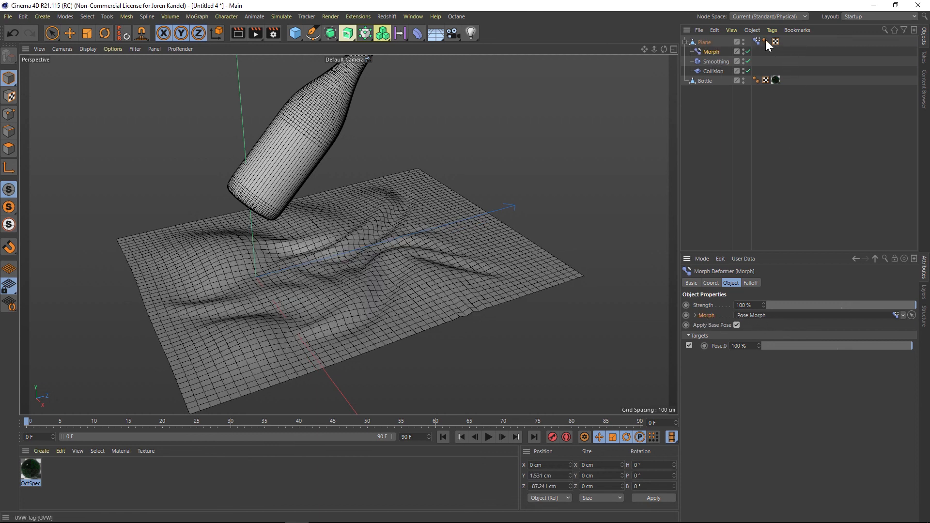
drag(757, 42, 763, 320)
Add a Capsule Field to the Morph deformer's falloff.
click(752, 284)
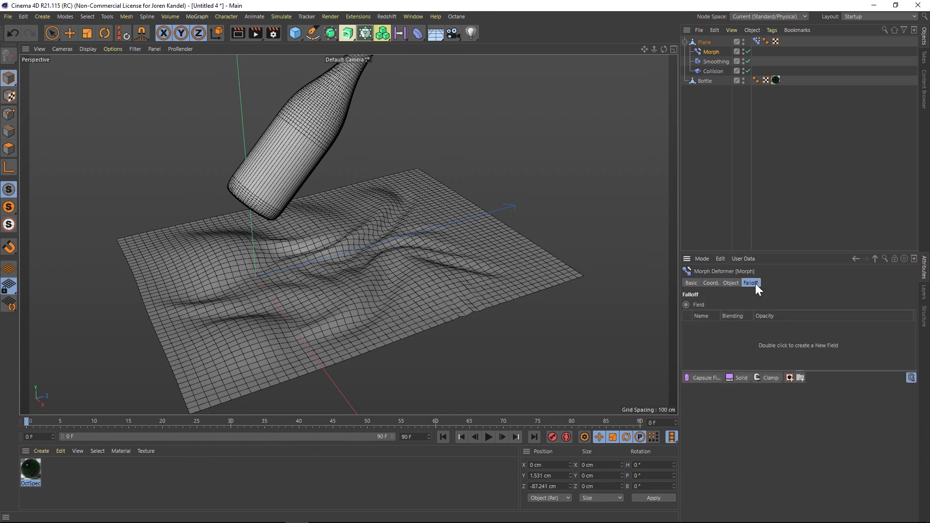
click(705, 376)
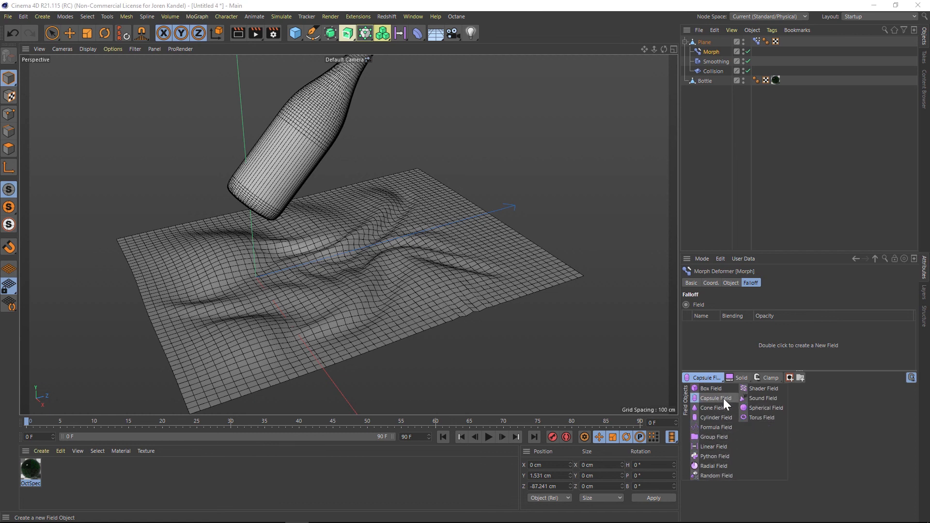
click(723, 398)
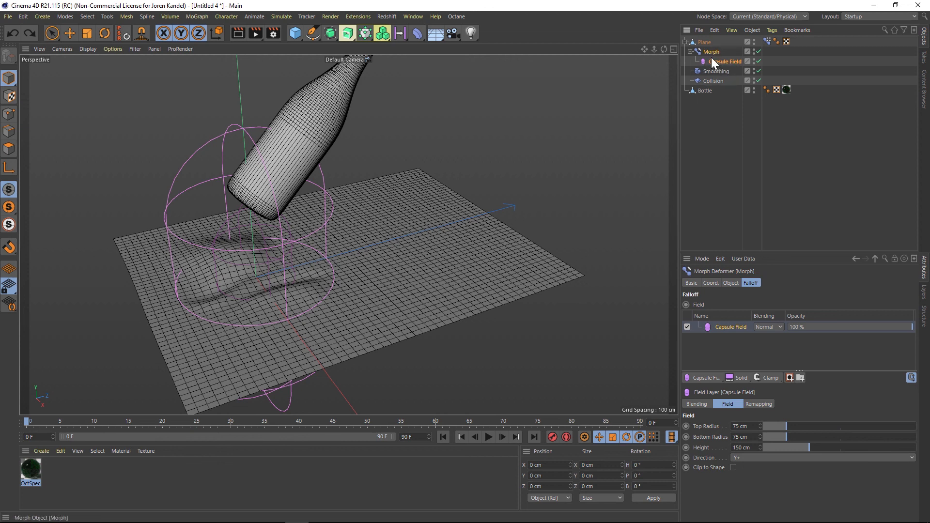
Make the Capsule Field a child of the bottle and reset its PSR to align it with the bottle.
drag(717, 60, 706, 81)
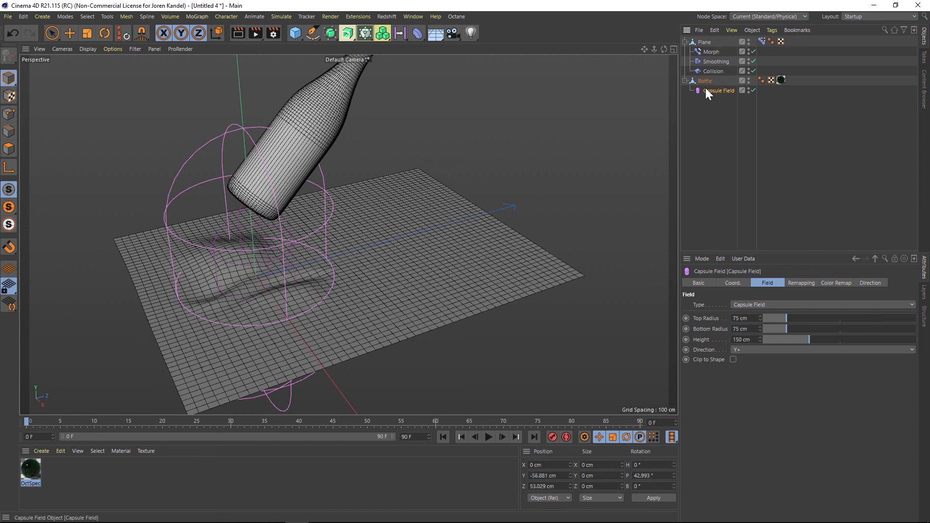
key(shift+c)
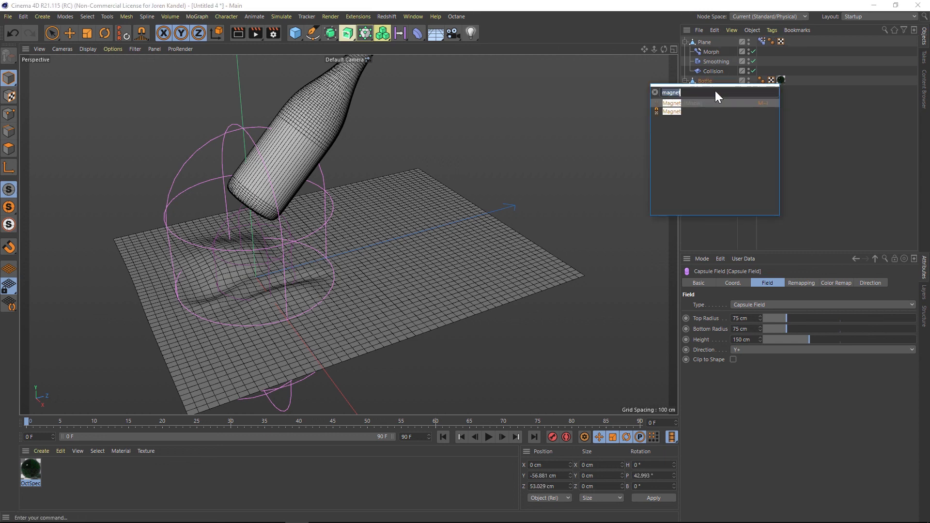
text(reset pss)
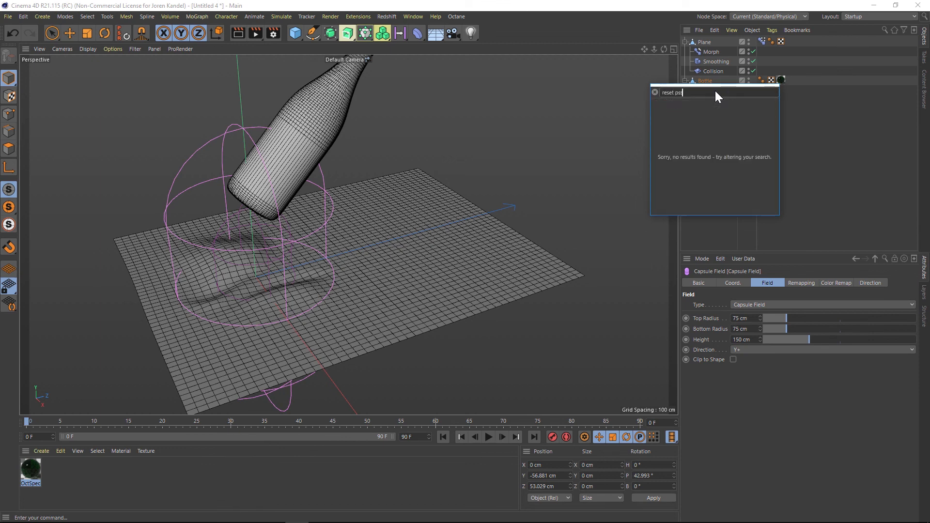
key(BackSpace)
text(r)
key(Return)
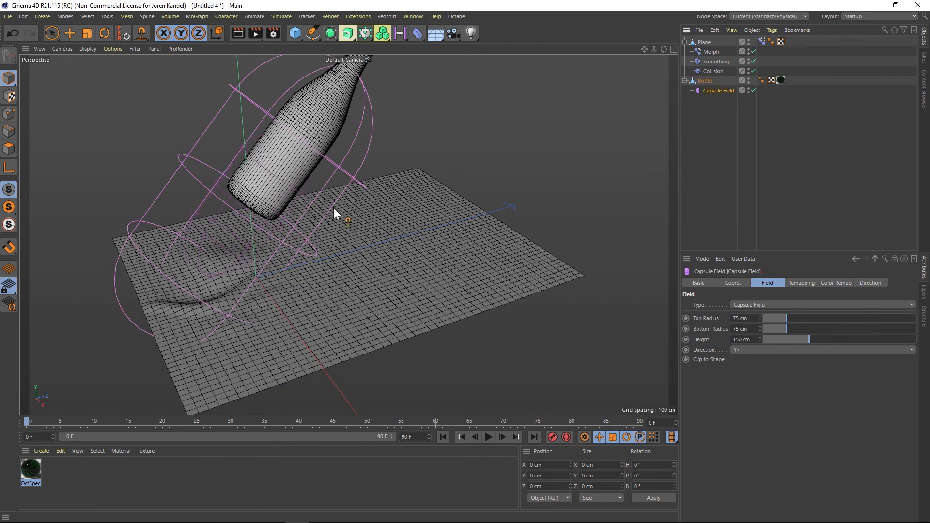
drag(644, 48, 635, 94)
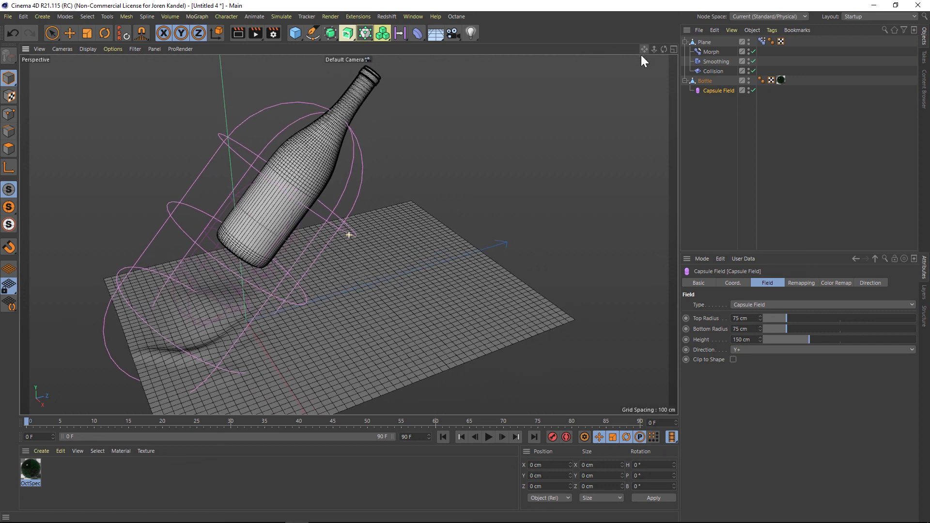
Move the Capsule Field up along the bottle's axis to Y 96.418 cm.
mouse_move(33, 419)
mouse_down()
mouse_move(210, 429)
mouse_move(28, 422)
mouse_up()
key(e)
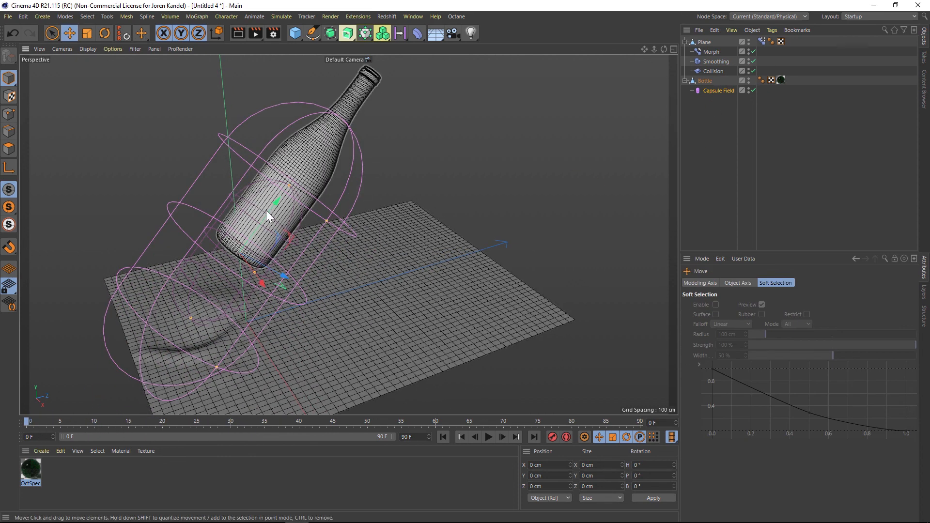
drag(277, 191, 344, 108)
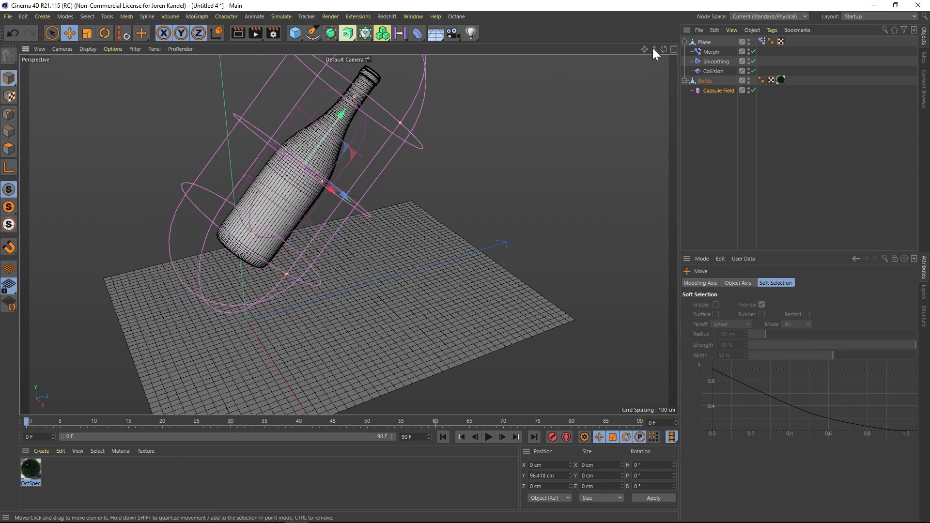
Shrink the Capsule Field around the bottle to 37.036 cm top radius, 49.263 cm bottom radius and 120.96 cm height.
drag(645, 49, 637, 92)
drag(388, 183, 363, 170)
drag(273, 332, 264, 317)
drag(344, 152, 335, 169)
Scrub through the bottle's fall to check the capsule's fit, stopping at frame 7 with the Capsule Field's settings shown.
drag(29, 422, 47, 421)
drag(644, 49, 638, 1)
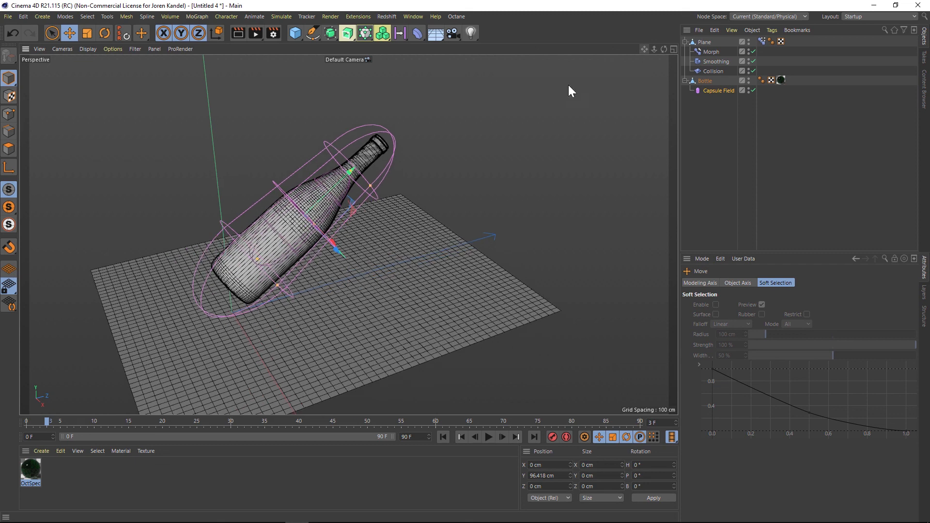
drag(66, 421, 196, 424)
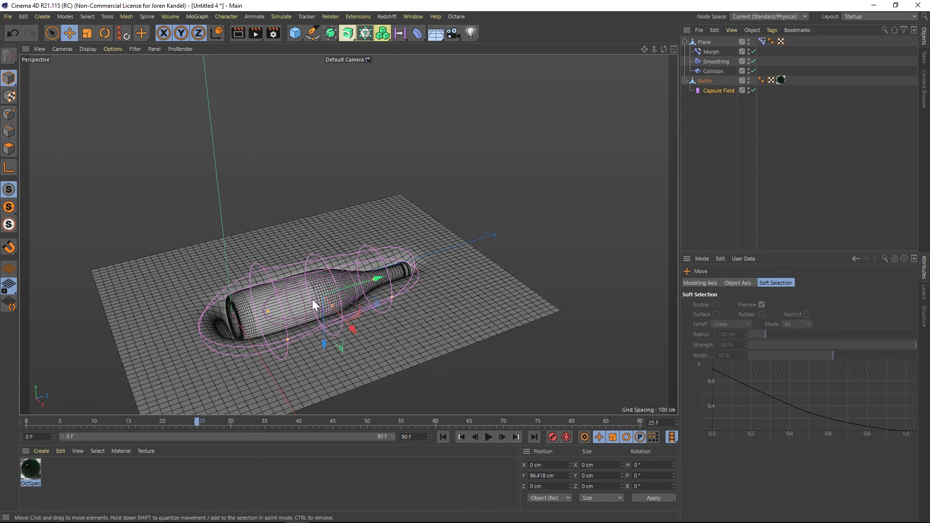
drag(143, 418, 71, 429)
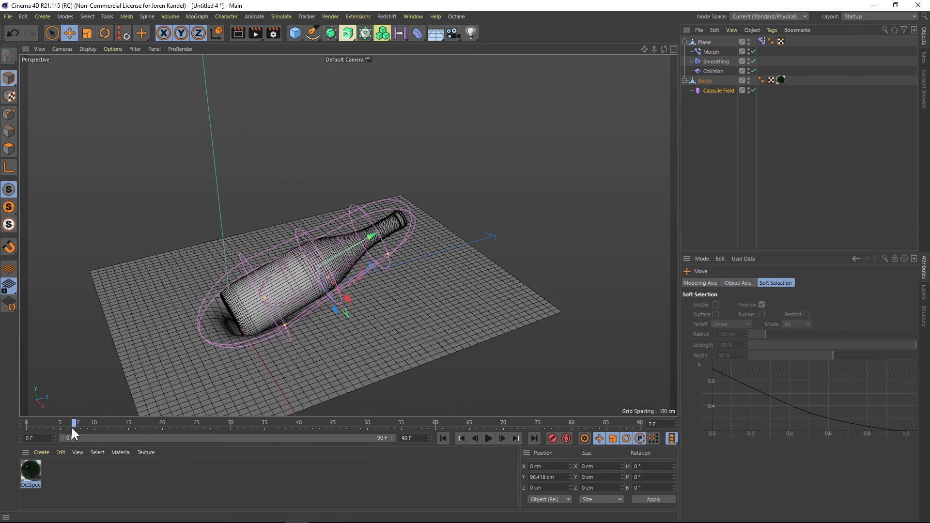
click(720, 91)
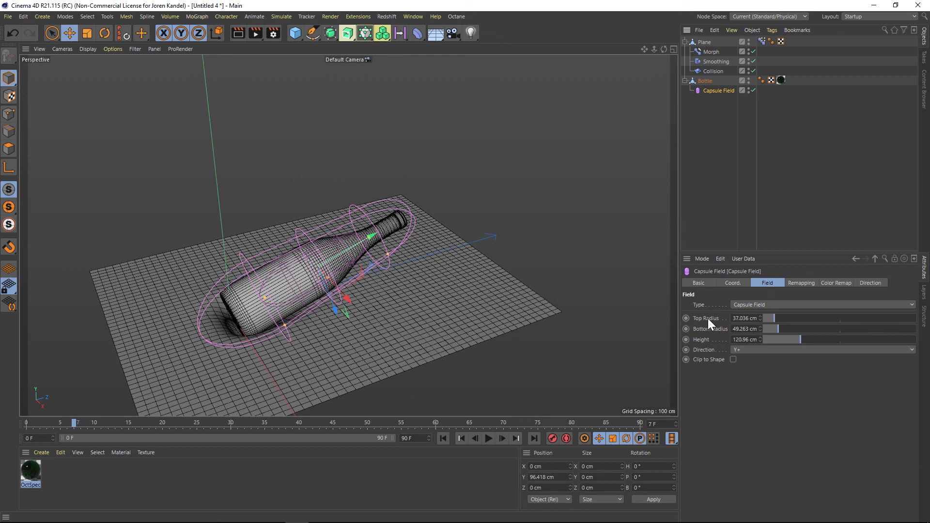
drag(775, 318, 806, 318)
key(ctrl+z)
drag(808, 339, 839, 339)
key(ctrl+z)
Keyframe the Capsule Field's current radii and height at frame 7, and 121 cm top radius, 168 cm bottom radius and 215 cm height at frame 19.
ctrl+click(686, 318)
ctrl+click(686, 329)
drag(78, 420, 159, 424)
drag(780, 318, 830, 343)
click(687, 318)
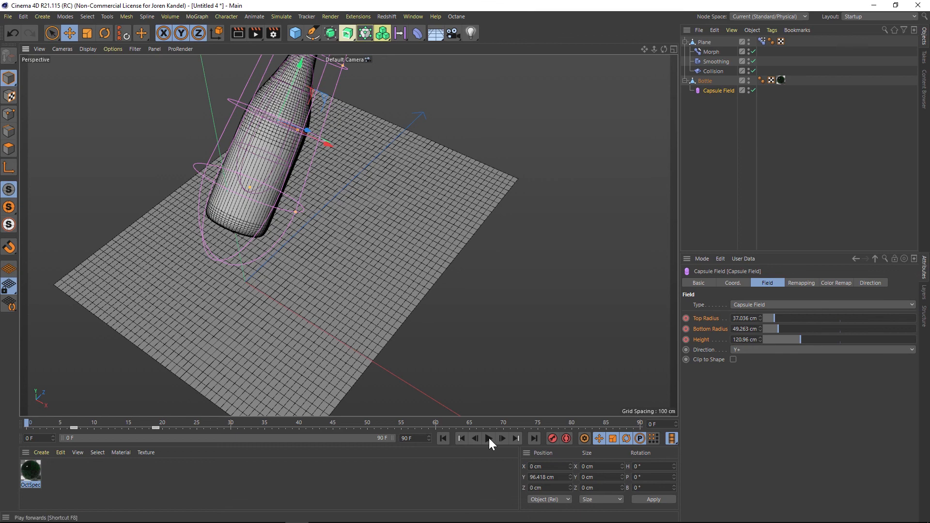
Play and scrub the animation to check how the folds spread as the Capsule Field grows.
click(490, 438)
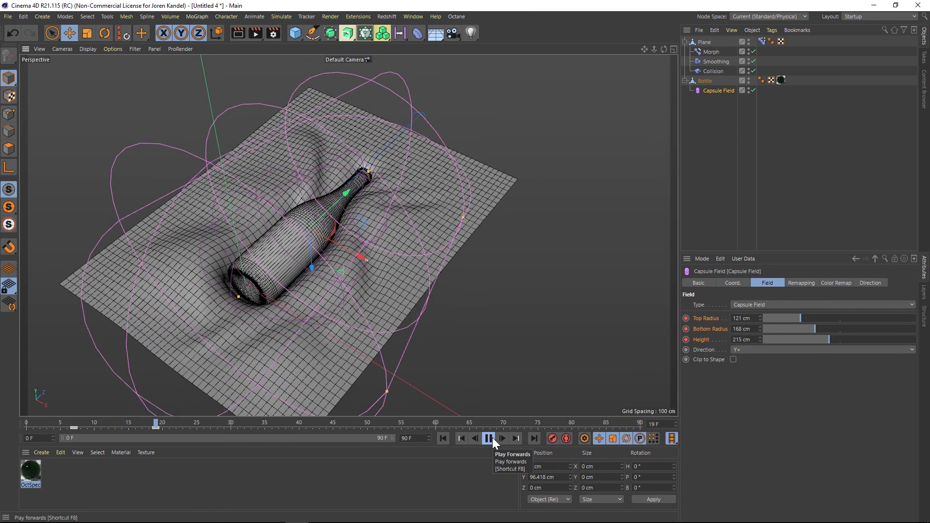
click(492, 437)
drag(114, 426, 172, 434)
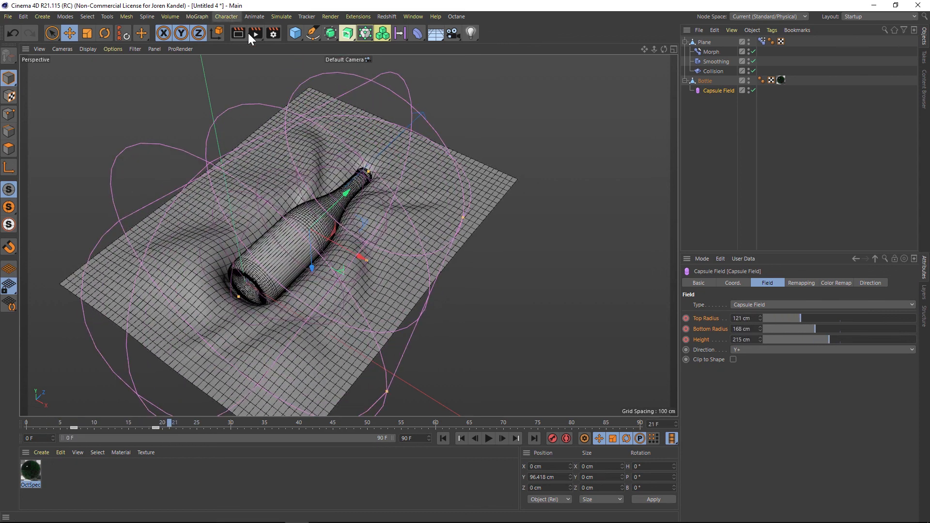
Add a Subdivision Surface and make the plane with its deformers its child.
click(348, 33)
click(388, 46)
drag(711, 52, 717, 43)
Replay the animation from frame 0 and examine the subdivided plane's folds around the bottle, stopping at frame 43.
mouse_move(272, 363)
alt+mouse_down()
mouse_move(262, 318)
mouse_move(265, 359)
alt+mouse_up()
scroll(272, 339, up, 3)
click(444, 438)
click(487, 438)
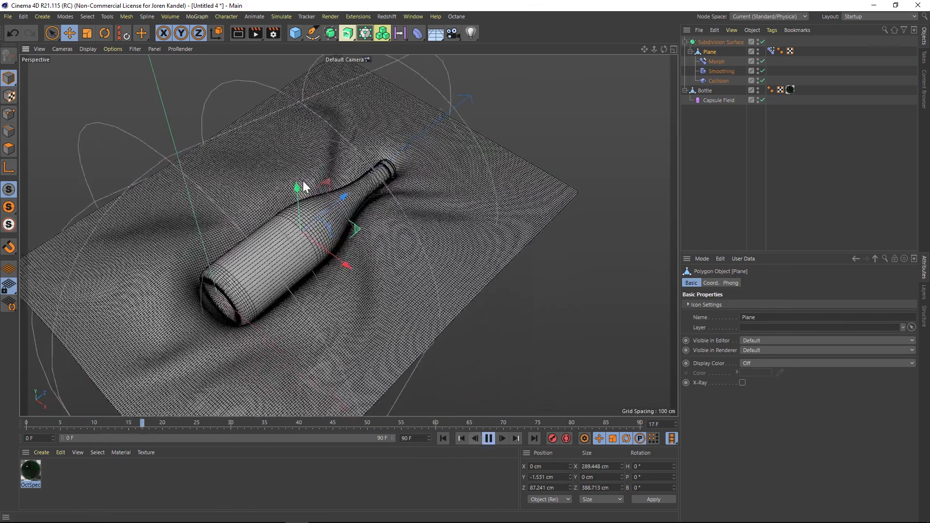
alt+drag(301, 187, 251, 213)
click(487, 439)
click(442, 438)
key(F8)
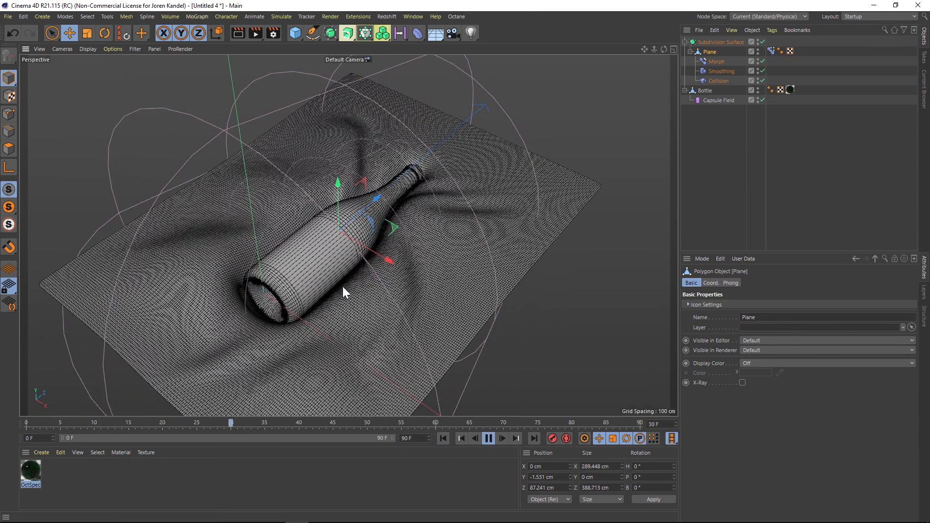
click(489, 439)
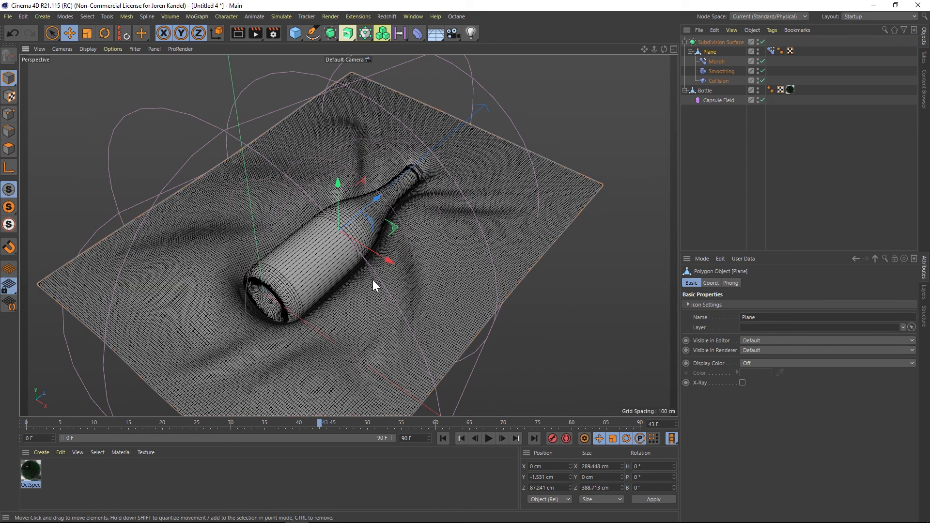
alt+drag(383, 271, 469, 347)
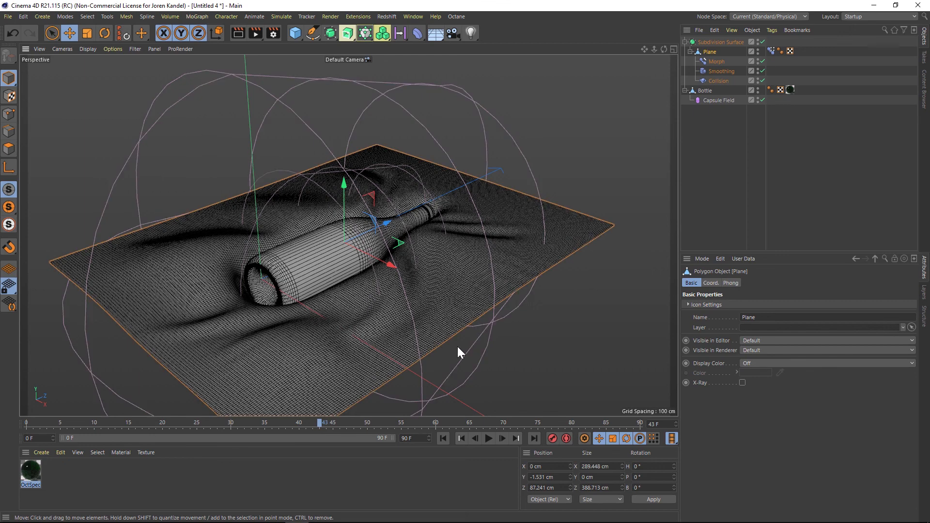